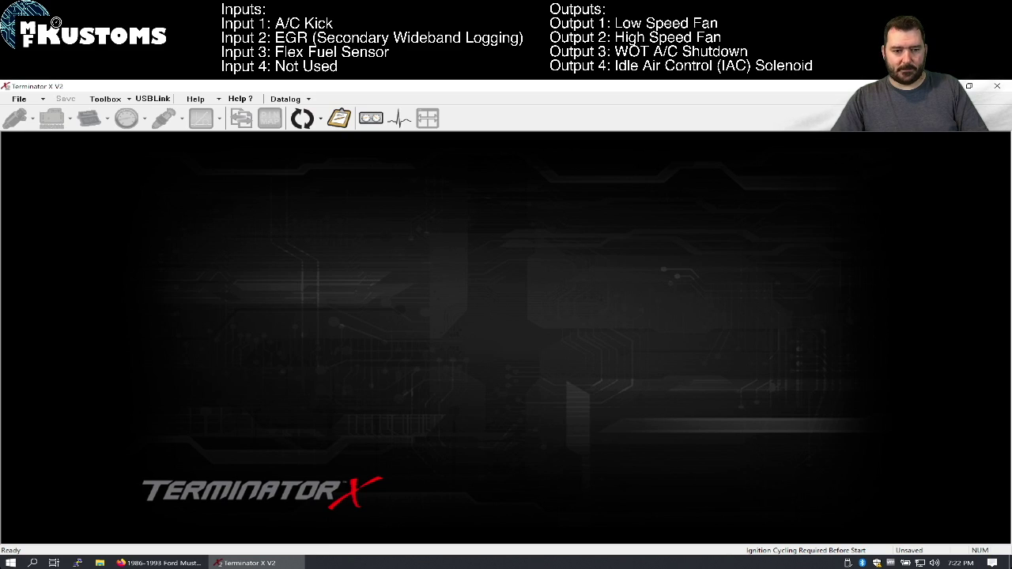
Switch to Firefox and open the 1994-1995 Ford Mustang MFAdapter product page from the M.F. Kustoms EFI Adapters listing
{"action": "left_click", "coordinate": [942, 85]}
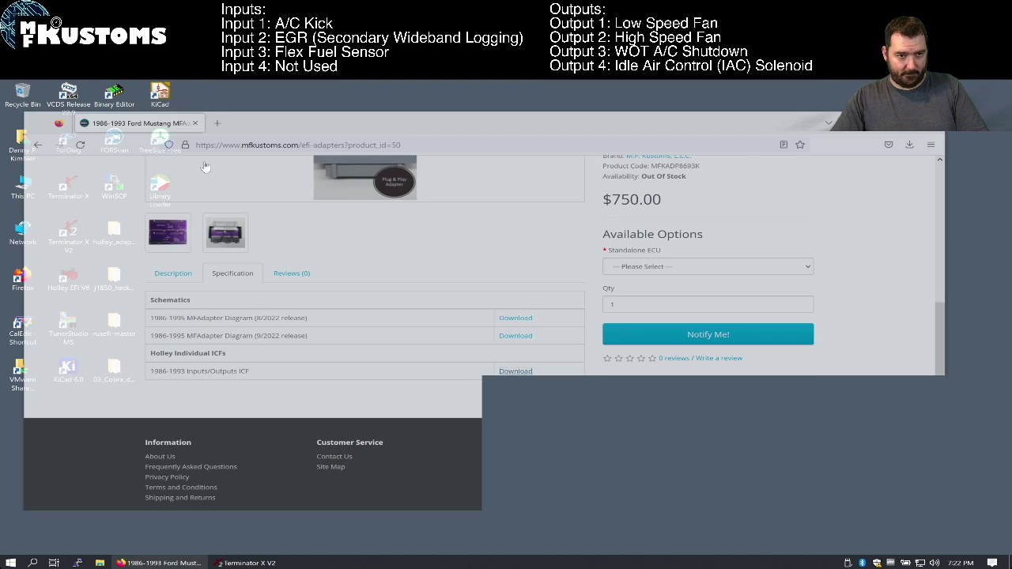
{"action": "scroll", "coordinate": [136, 146], "scroll_direction": "up", "scroll_amount": 2}
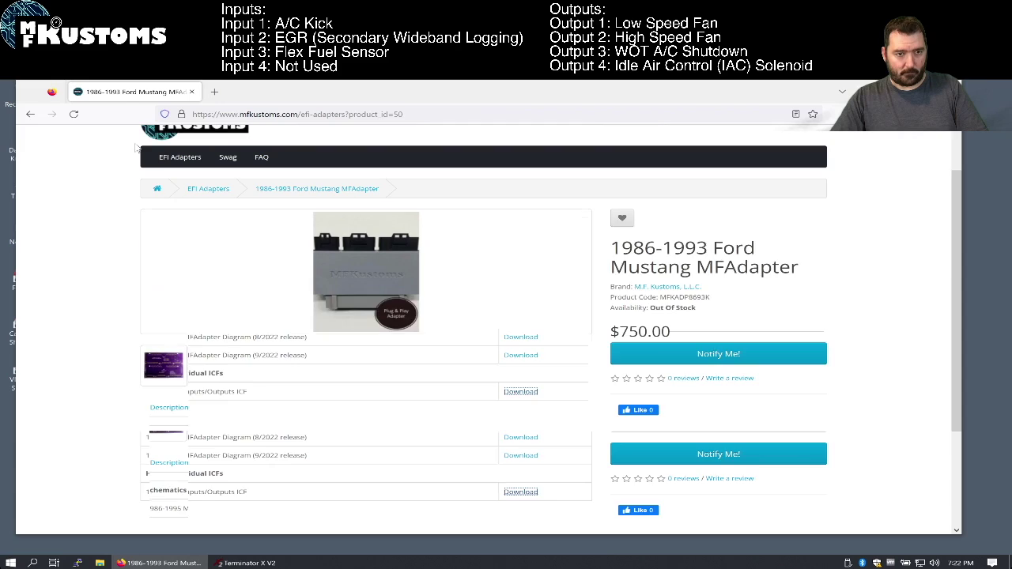
{"action": "left_click", "coordinate": [190, 186]}
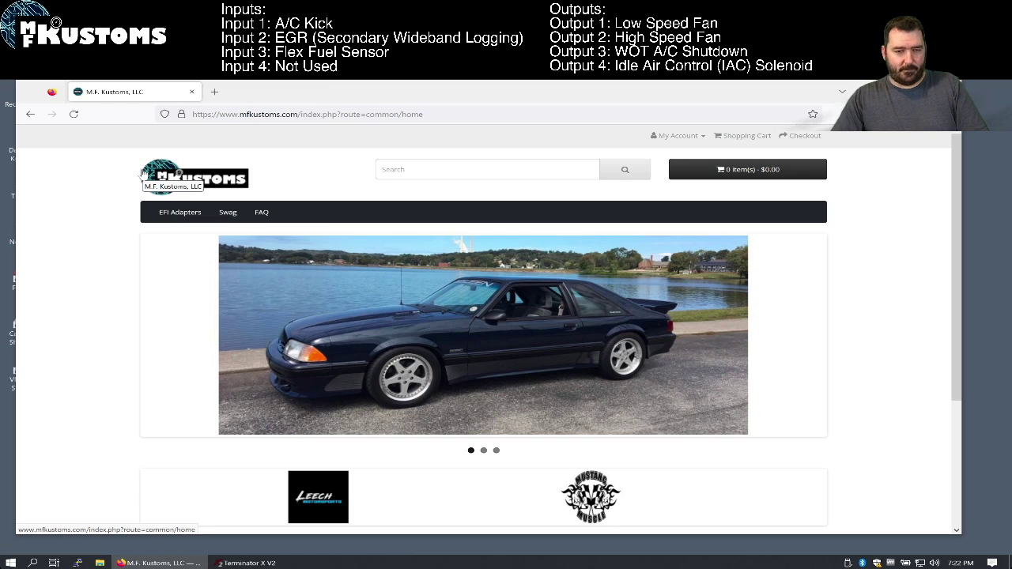
{"action": "mouse_move", "coordinate": [166, 215]}
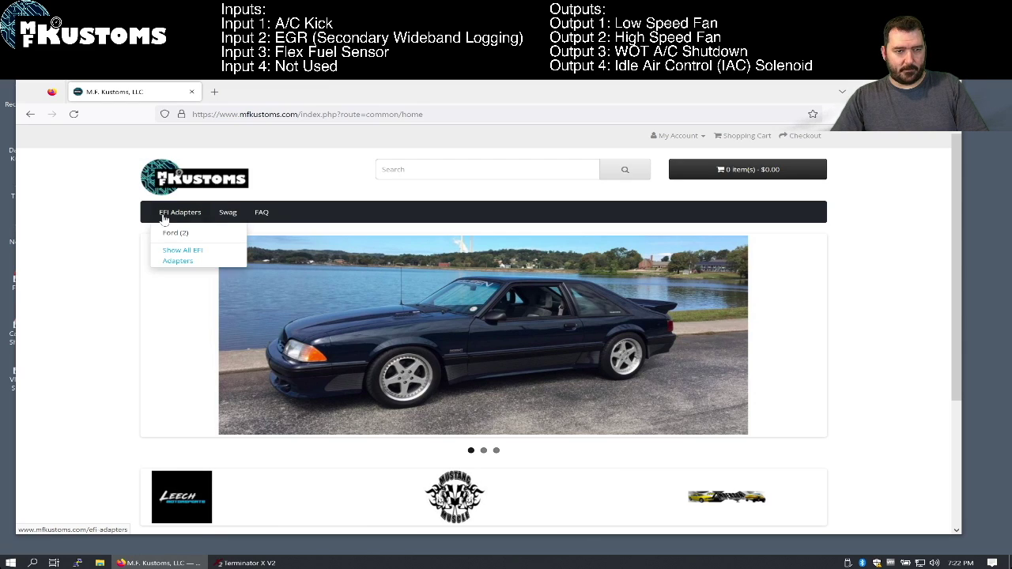
{"action": "left_click", "coordinate": [181, 261]}
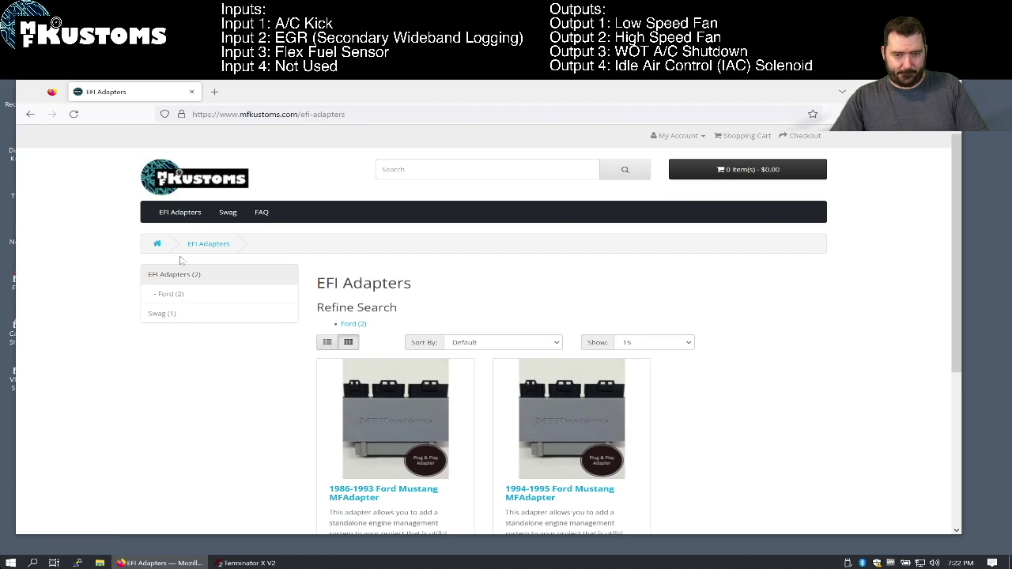
{"action": "left_click", "coordinate": [594, 492]}
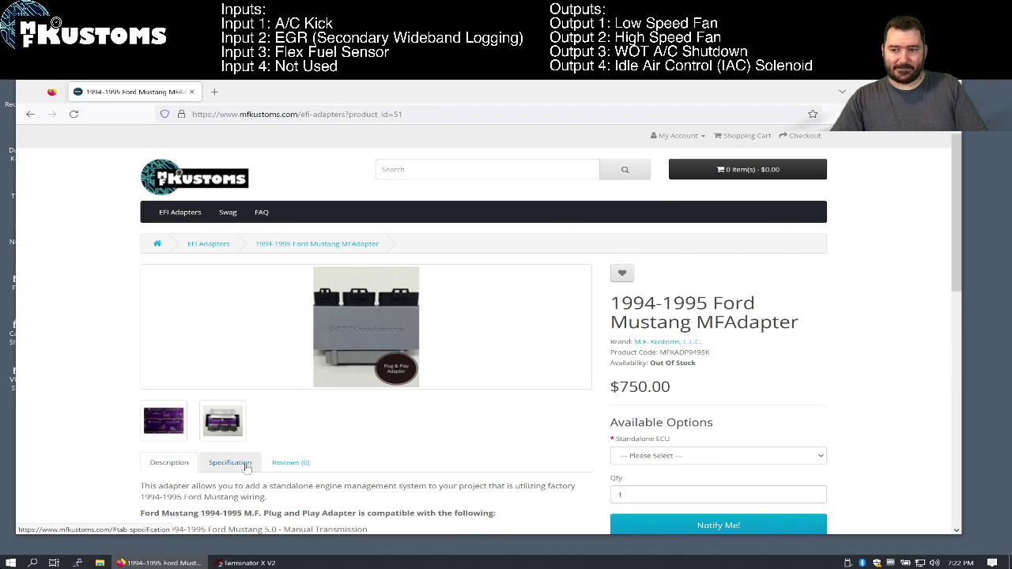
Download the 1994-1995 Inputs/Outputs ICF from the product's specifications and minimize the browser
{"action": "left_click", "coordinate": [247, 467]}
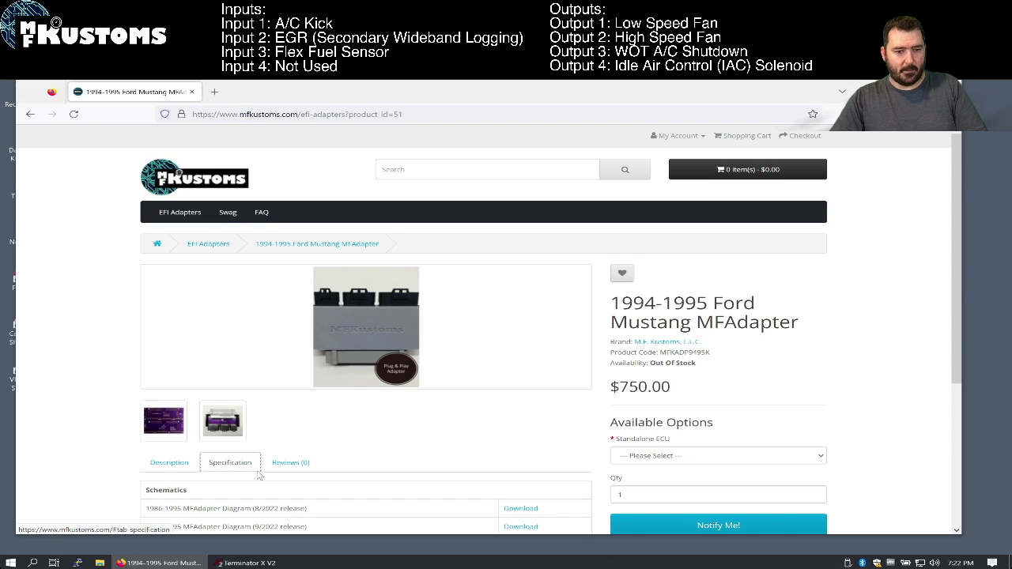
{"action": "scroll", "coordinate": [259, 475], "scroll_direction": "down", "scroll_amount": 3}
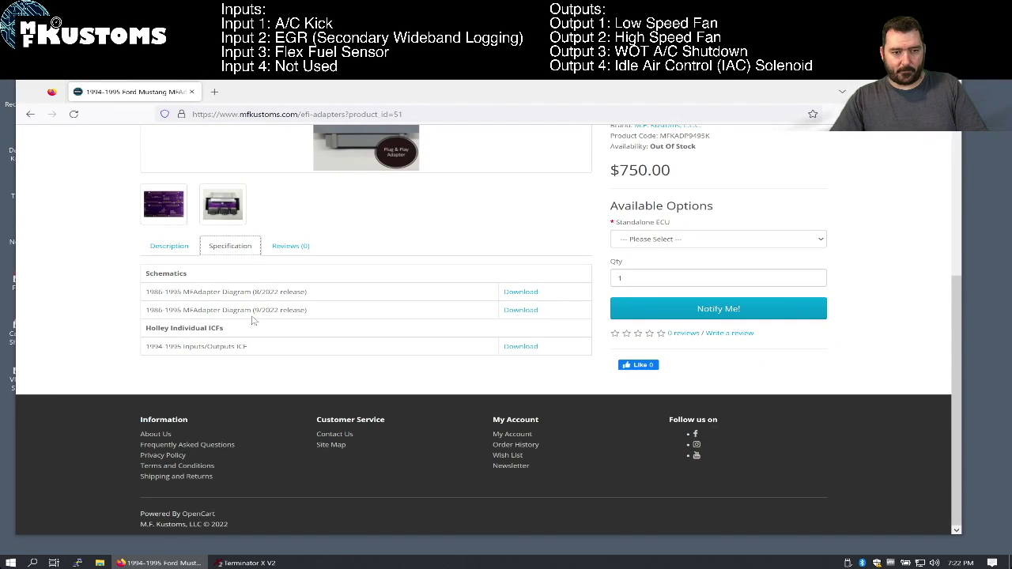
{"action": "left_click_drag", "start_coordinate": [146, 327], "coordinate": [226, 332]}
{"action": "left_click", "coordinate": [228, 334]}
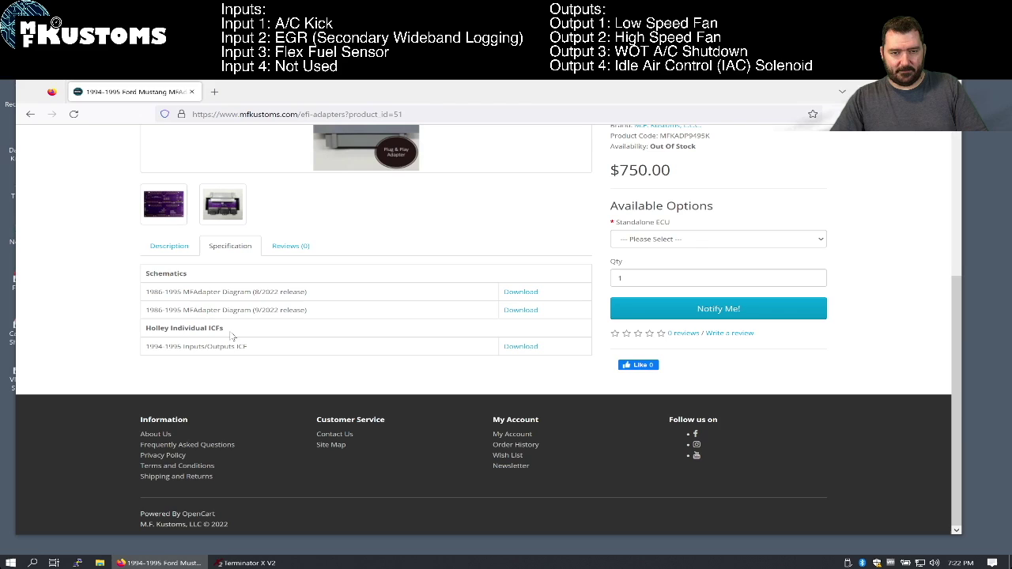
{"action": "left_click", "coordinate": [521, 347]}
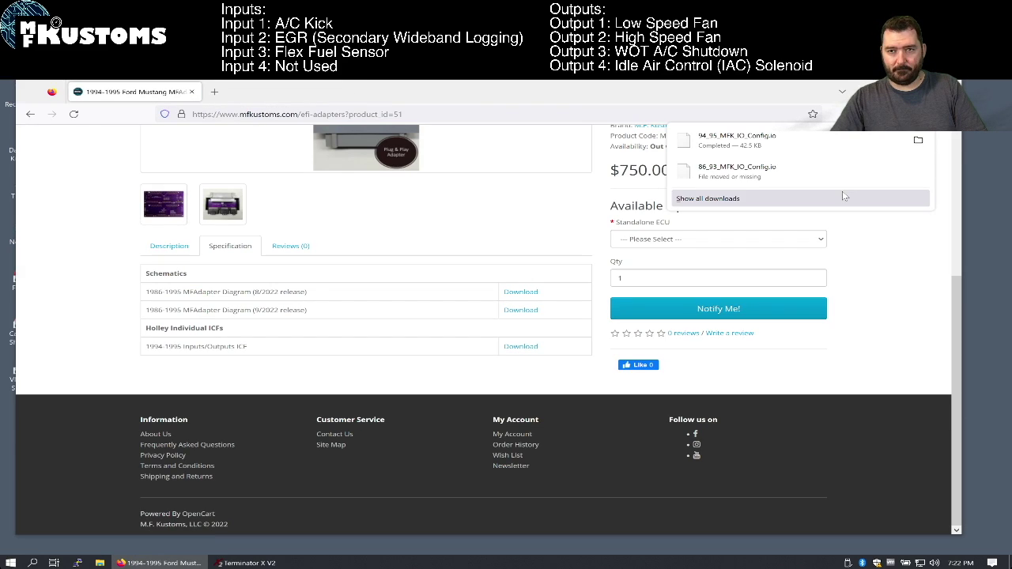
{"action": "key", "text": "Escape"}
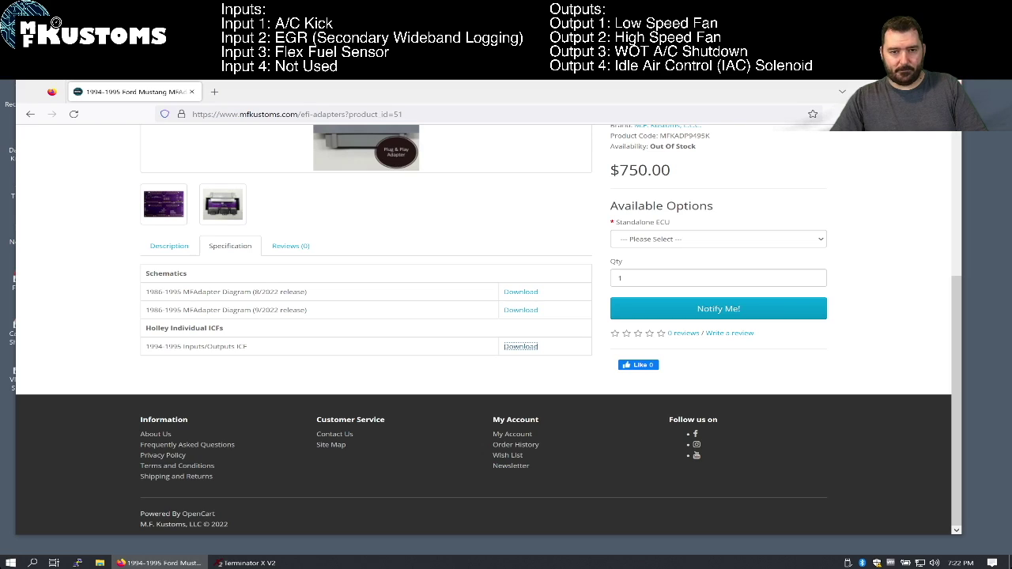
{"action": "left_click", "coordinate": [893, 91]}
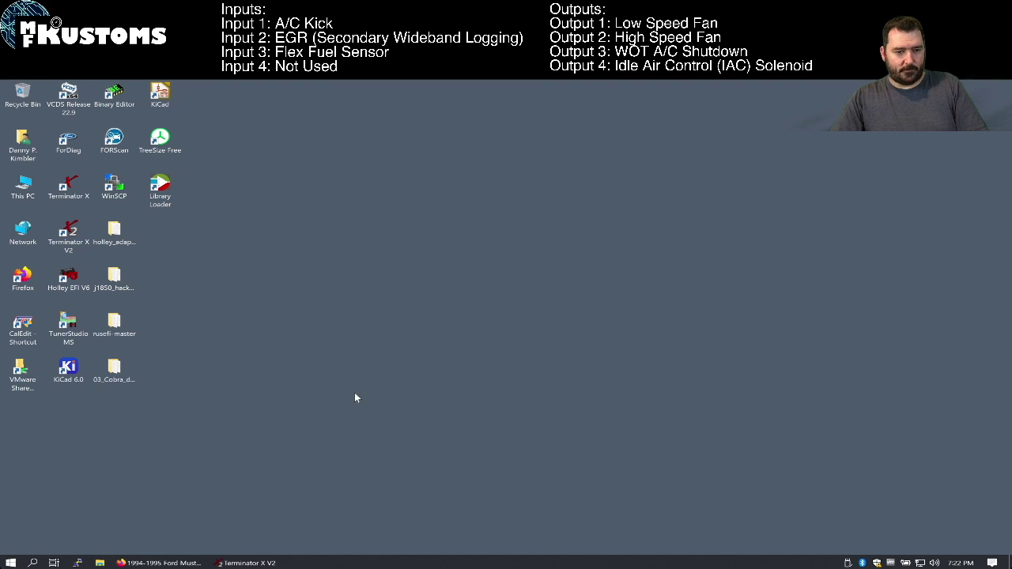
Open the folder %USERPROFILE%\Documents\Holley with the Windows Run command
{"action": "right_click", "coordinate": [11, 563]}
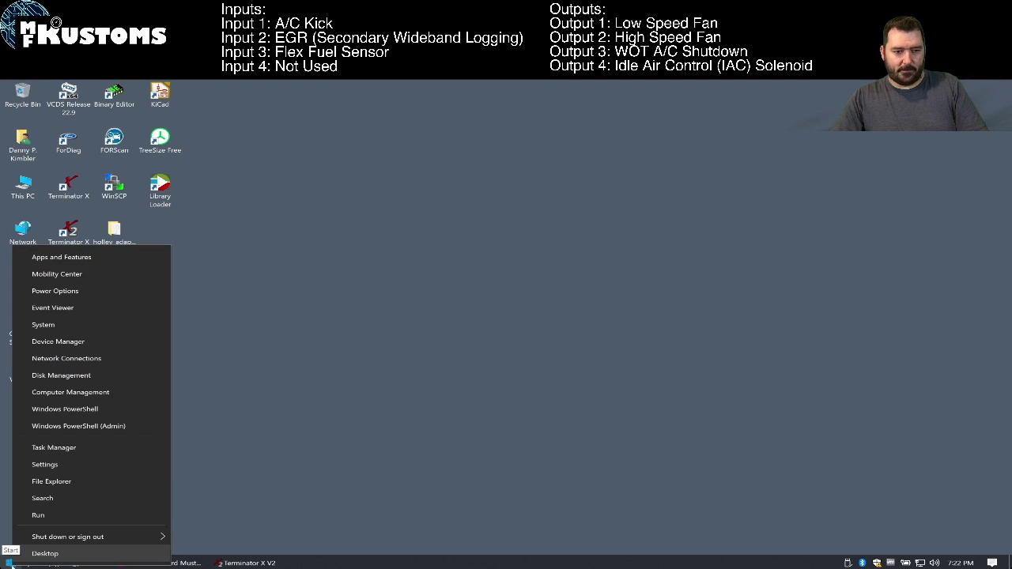
{"action": "left_click", "coordinate": [55, 520]}
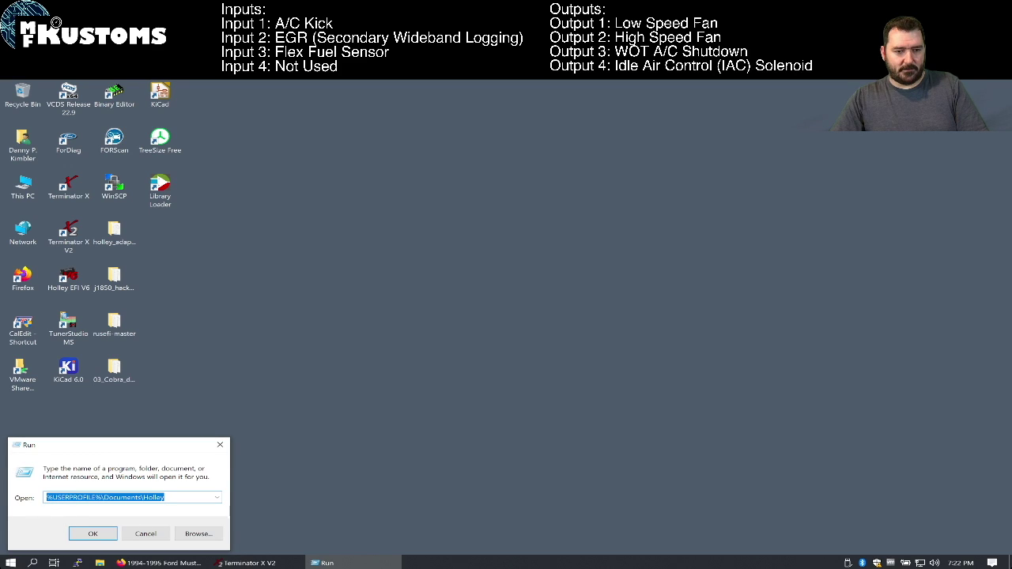
{"action": "left_click", "coordinate": [66, 497]}
{"action": "left_click_drag", "start_coordinate": [46, 498], "coordinate": [164, 498]}
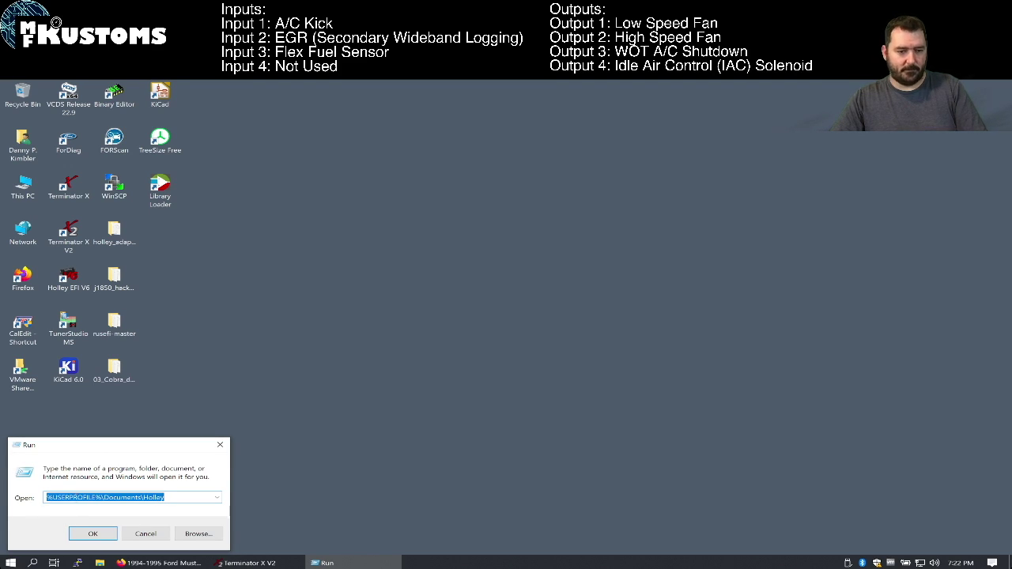
{"action": "left_click", "coordinate": [82, 541]}
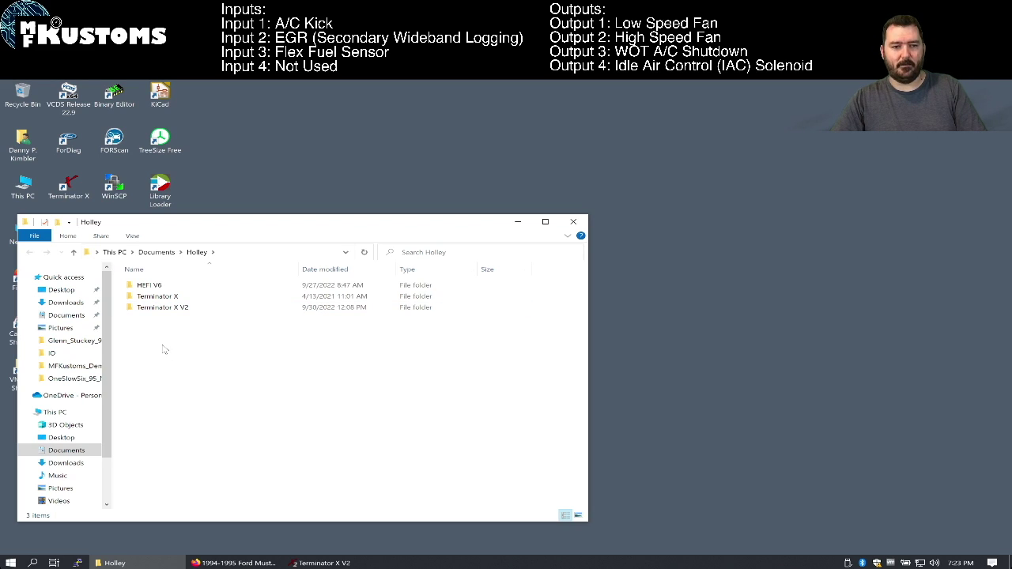
Go into the IO folder of the Terminator X V2 Individual Configuration Library
{"action": "left_click_drag", "start_coordinate": [183, 334], "coordinate": [138, 279]}
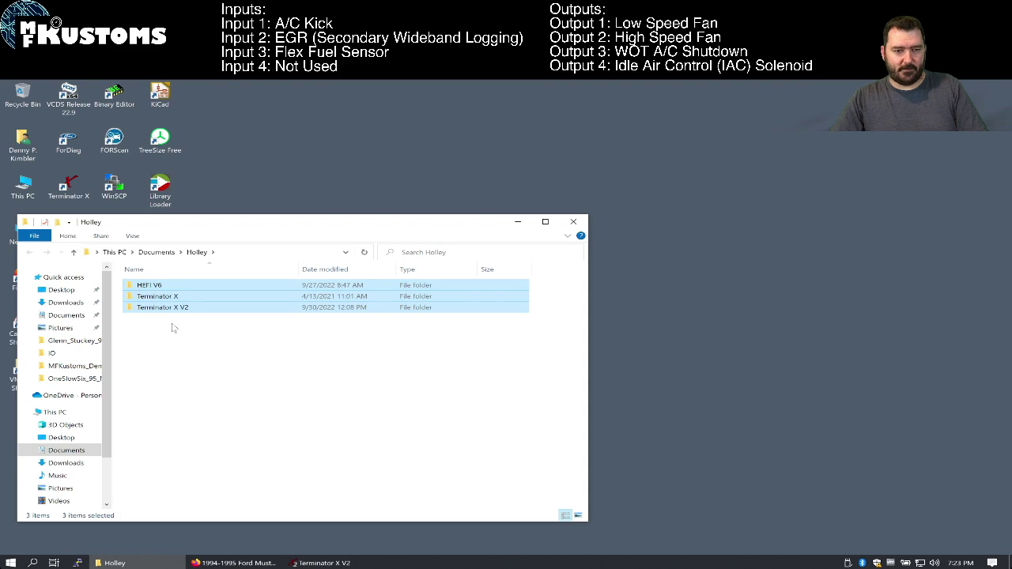
{"action": "left_click", "coordinate": [187, 360]}
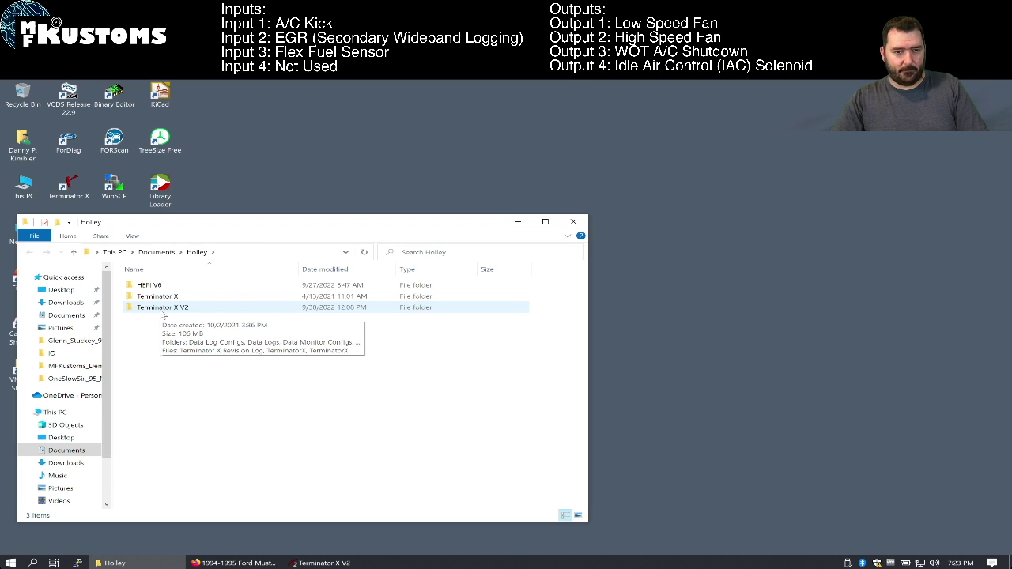
{"action": "double_click", "coordinate": [162, 308]}
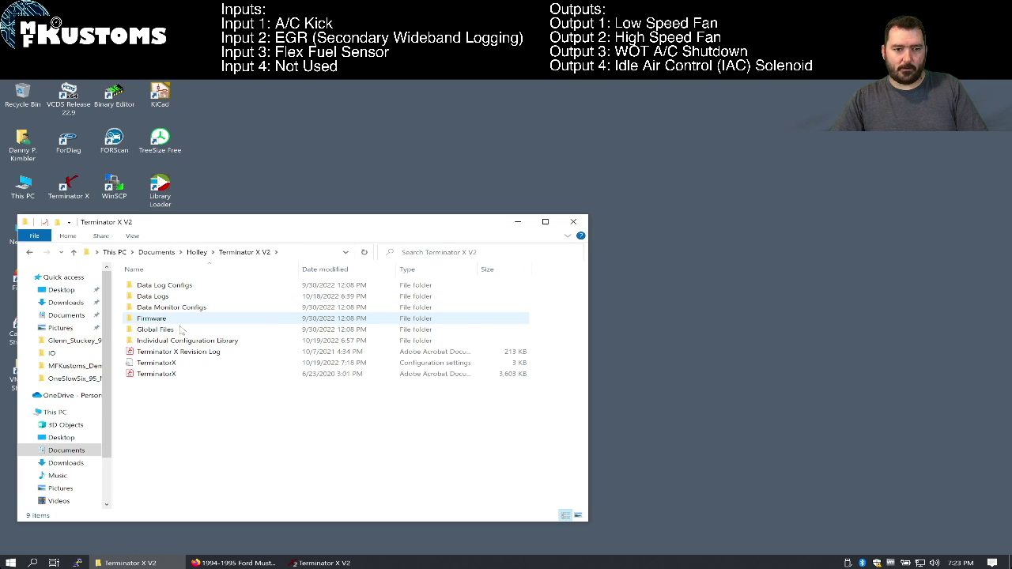
{"action": "double_click", "coordinate": [183, 342]}
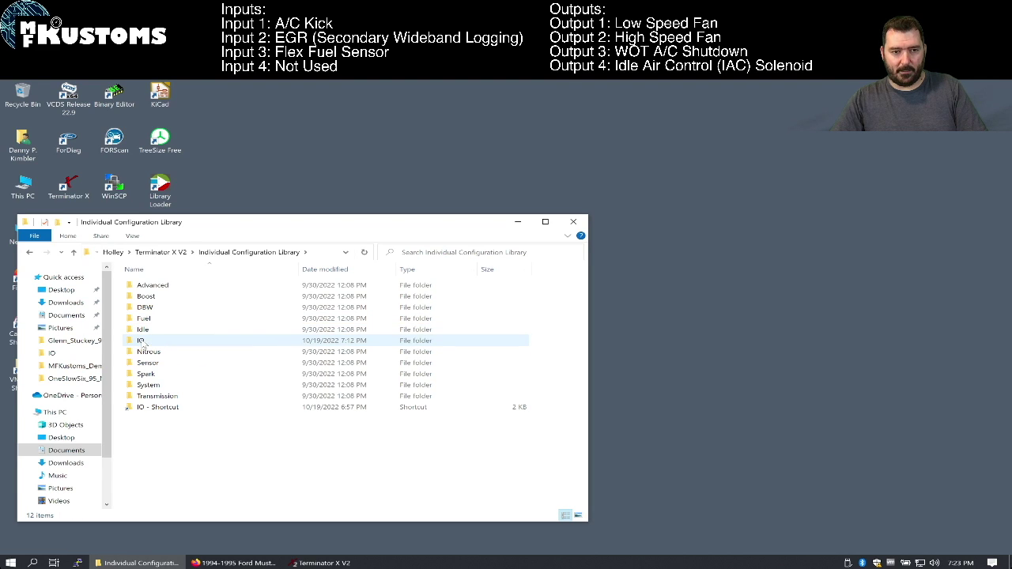
{"action": "double_click", "coordinate": [145, 342]}
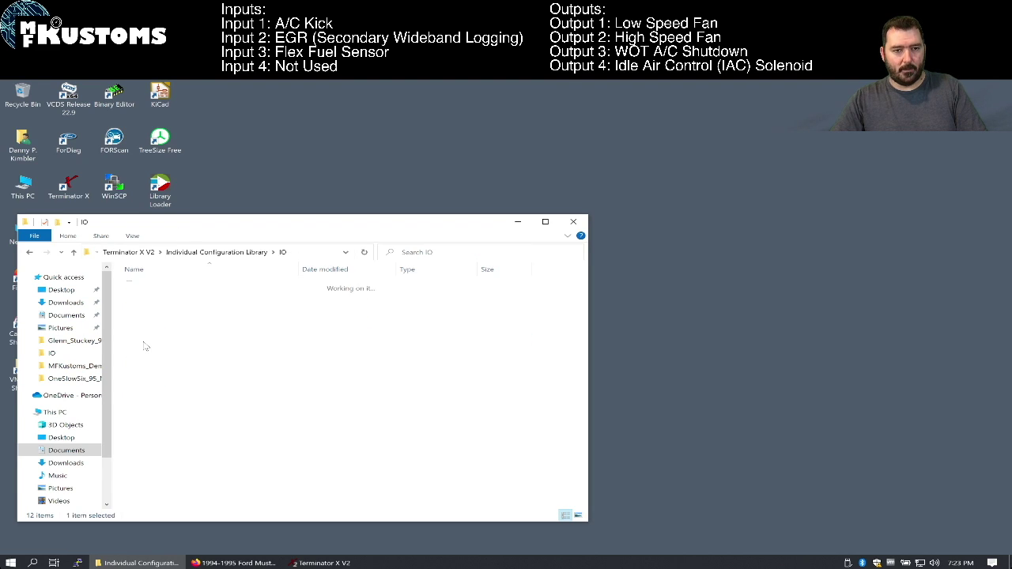
Open the user profile's Downloads folder in a second window and place it clear of the IO folder's file list
{"action": "left_click", "coordinate": [309, 192]}
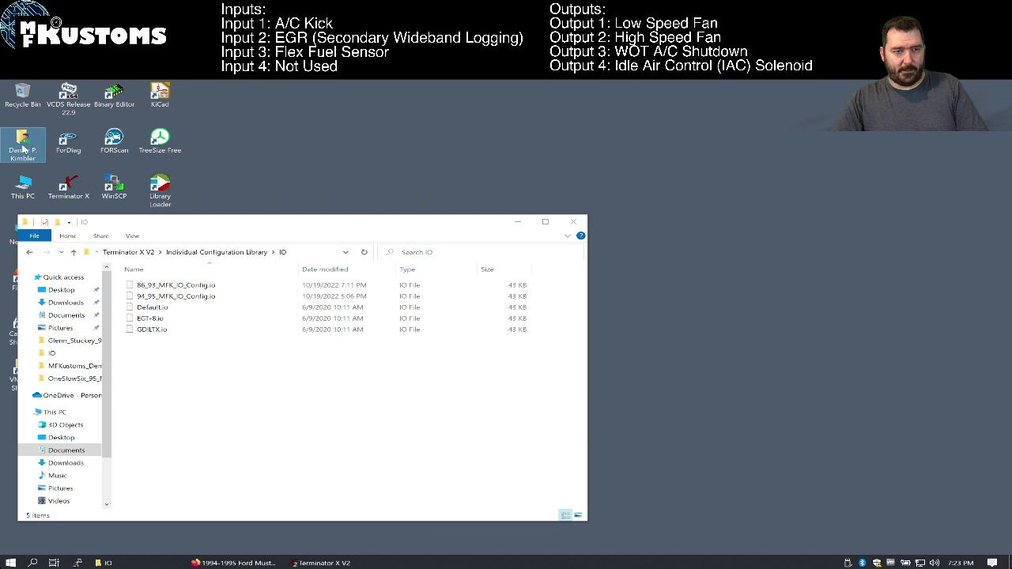
{"action": "double_click", "coordinate": [23, 144]}
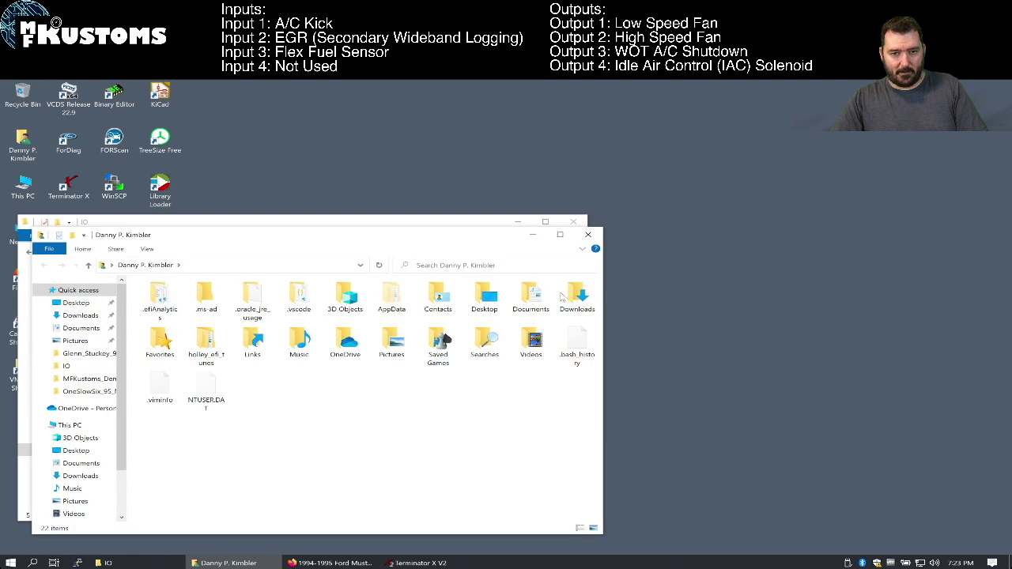
{"action": "double_click", "coordinate": [579, 297]}
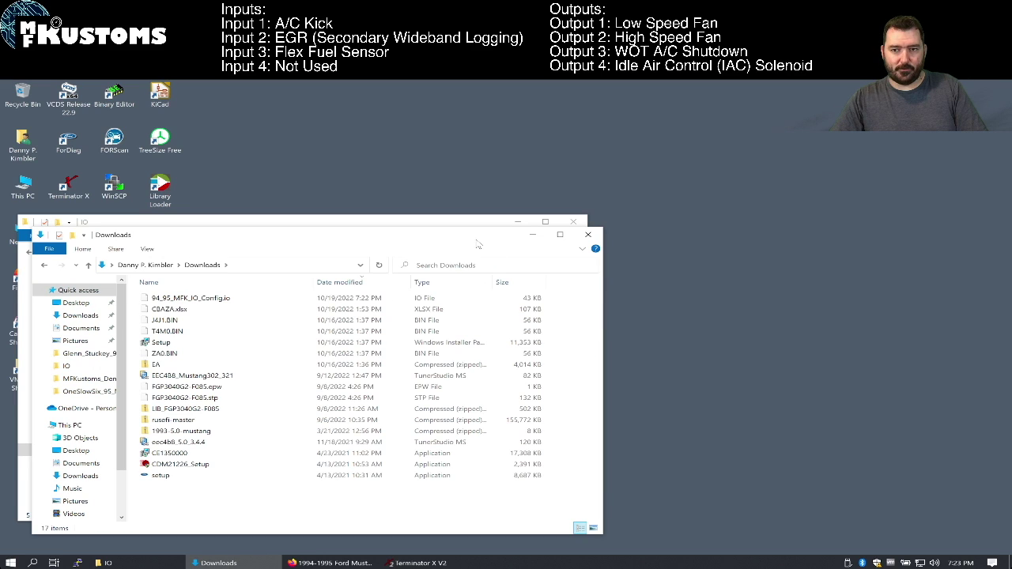
{"action": "left_click_drag", "start_coordinate": [478, 243], "coordinate": [817, 168]}
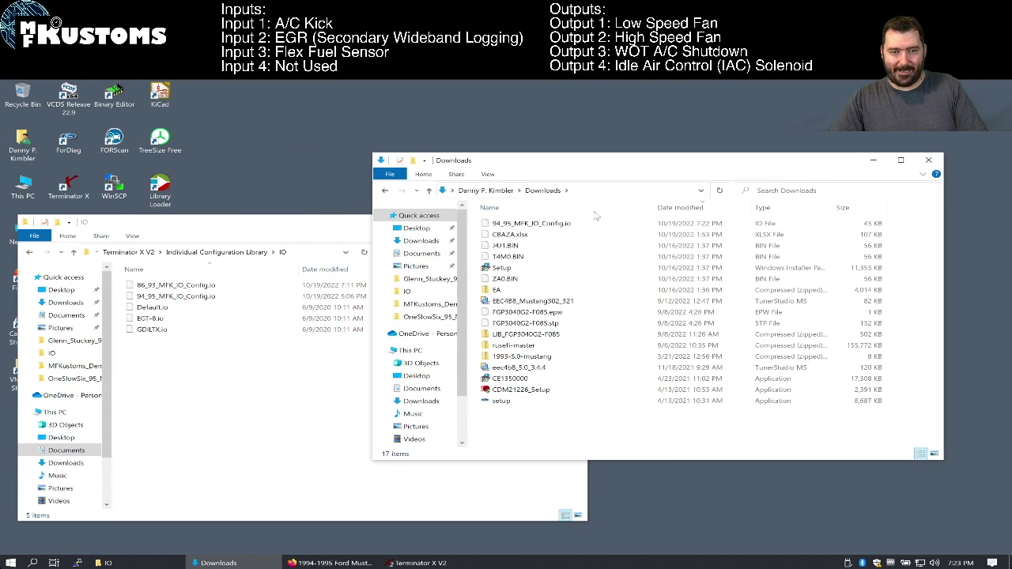
Move 94_95_MFK_IO_Config.io from Downloads into the IO folder, replacing the existing file, and close both folder windows
{"action": "left_click", "coordinate": [526, 228]}
{"action": "left_click_drag", "start_coordinate": [526, 226], "coordinate": [305, 373]}
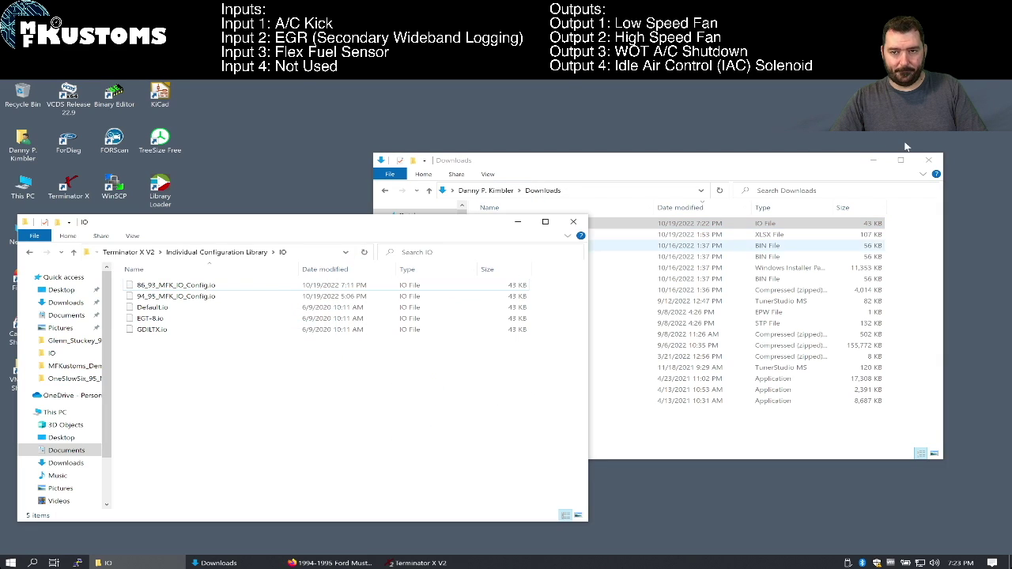
{"action": "left_click", "coordinate": [931, 162]}
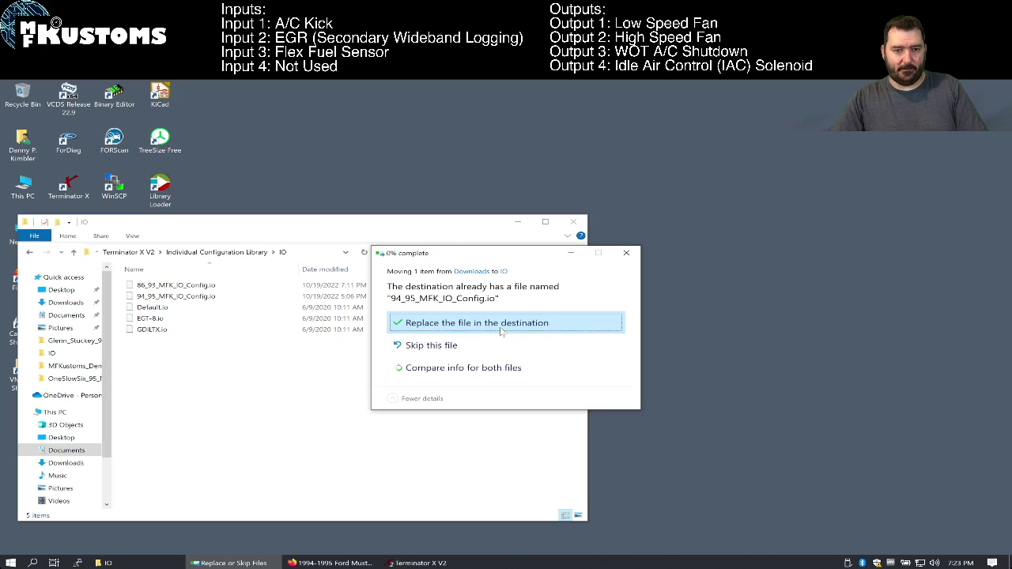
{"action": "left_click", "coordinate": [501, 328]}
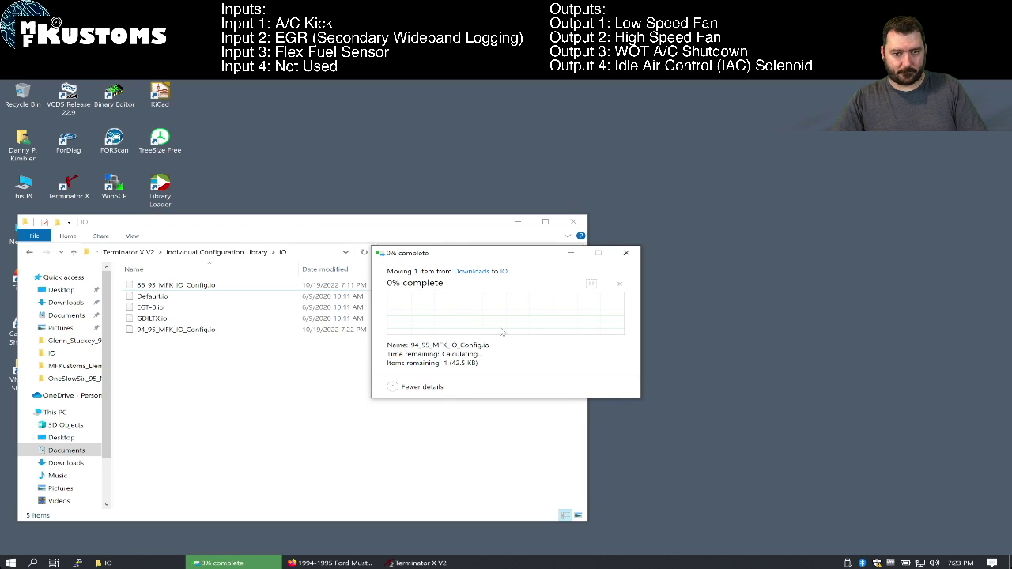
{"action": "left_click", "coordinate": [573, 221]}
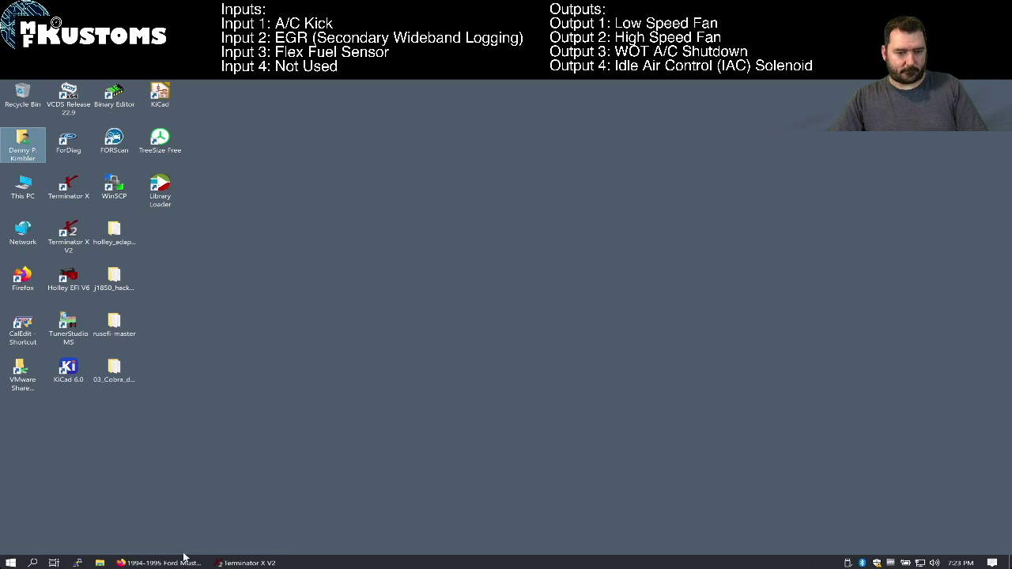
Switch to Terminator X V2 and open the global file 20221013_94-95_Mustang_MFAdapter.terx
{"action": "left_click", "coordinate": [241, 563]}
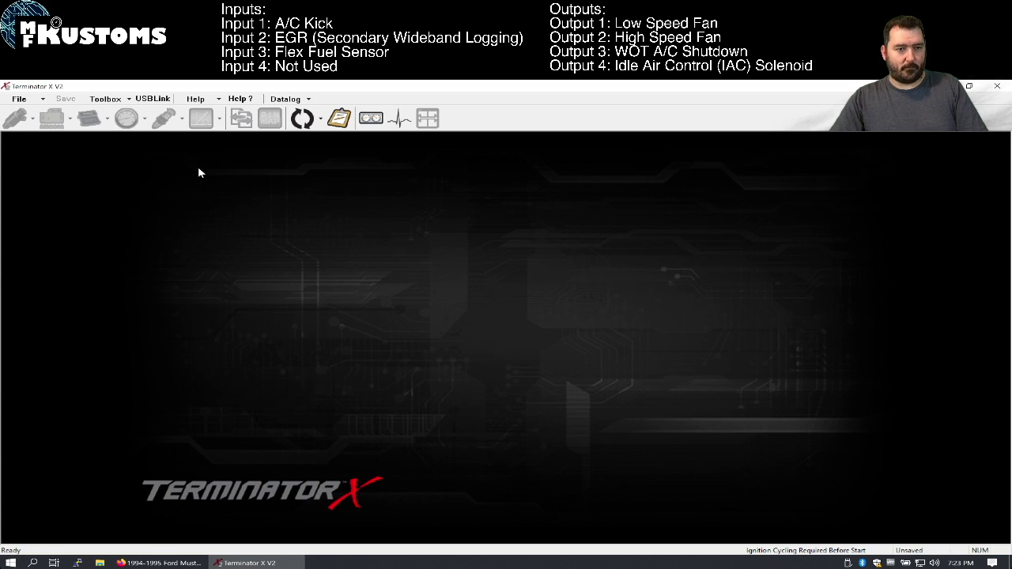
{"action": "left_click", "coordinate": [41, 99]}
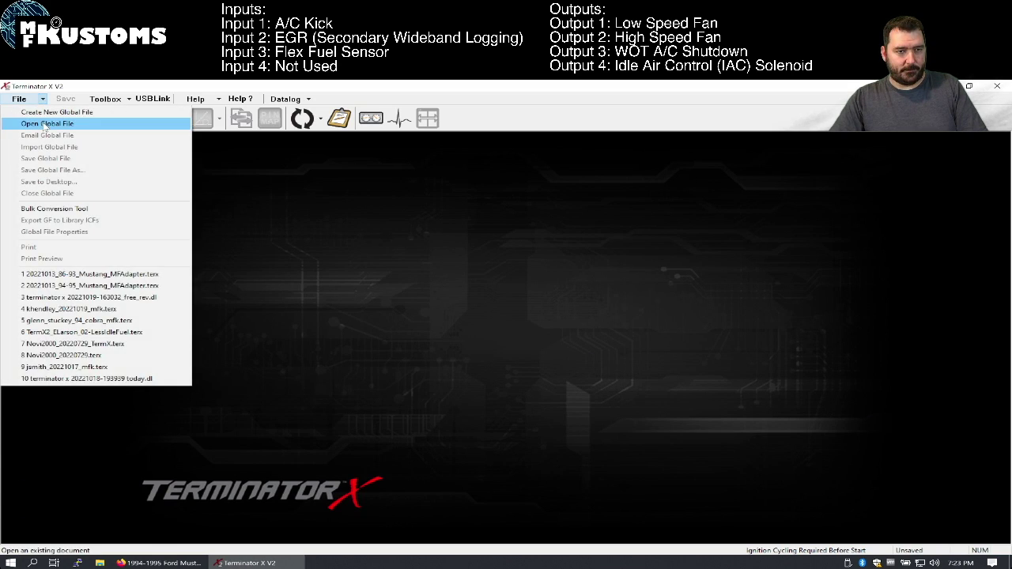
{"action": "left_click", "coordinate": [45, 124]}
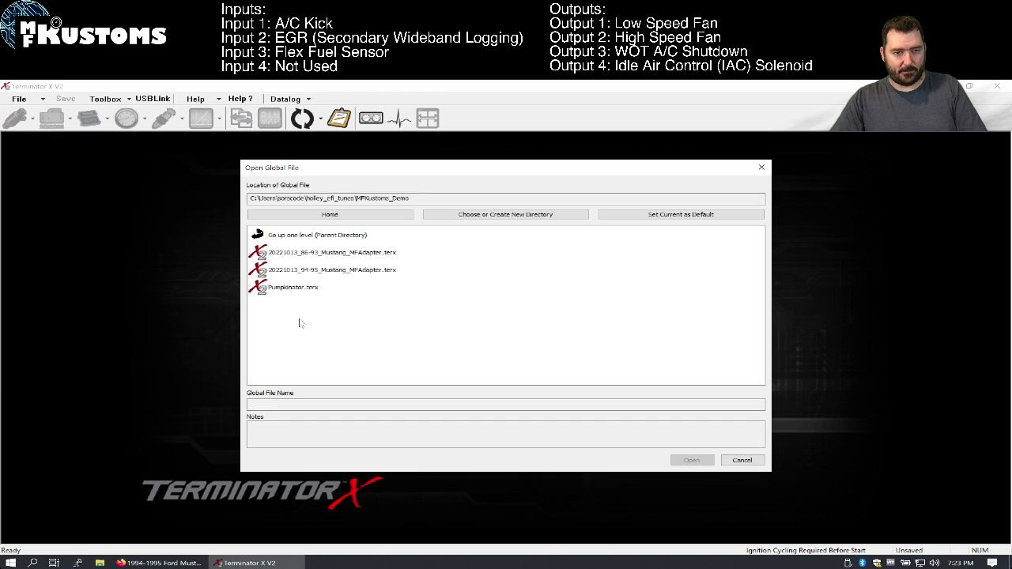
{"action": "left_click", "coordinate": [305, 270]}
{"action": "left_click", "coordinate": [691, 460]}
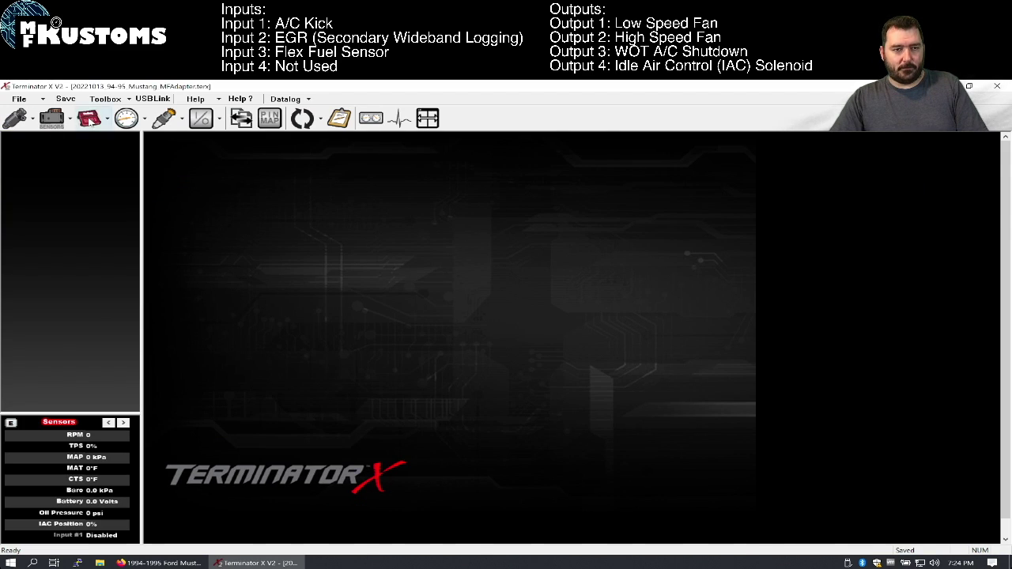
Show the Basic I/O settings for fans, pumps and A/C in the system parameters
{"action": "left_click", "coordinate": [89, 119]}
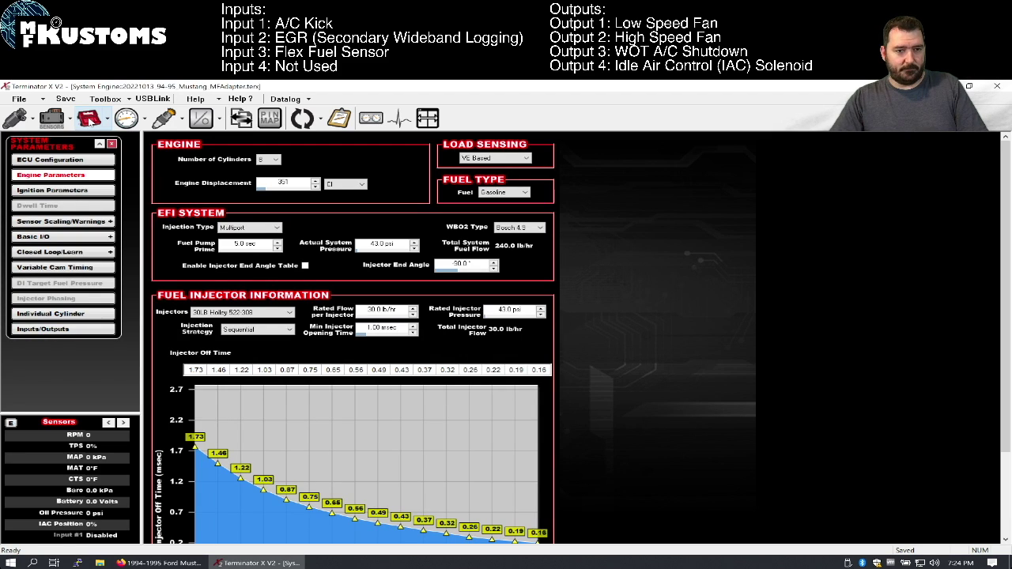
{"action": "left_click", "coordinate": [56, 239]}
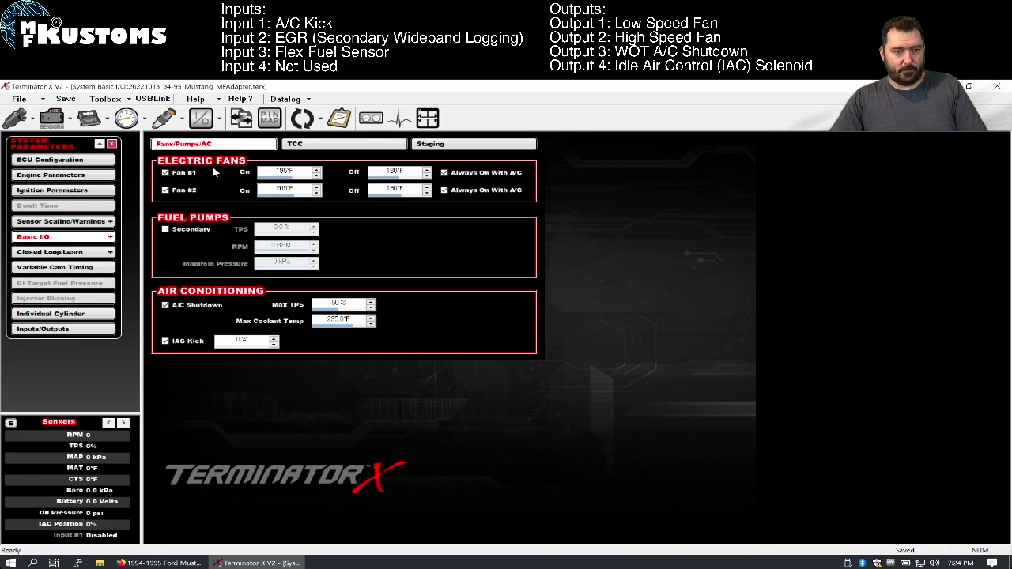
Disable electric fans #1 and #2 in the system parameters and set the AC Kick input type to +12V
{"action": "left_click", "coordinate": [166, 172]}
{"action": "left_click", "coordinate": [165, 191]}
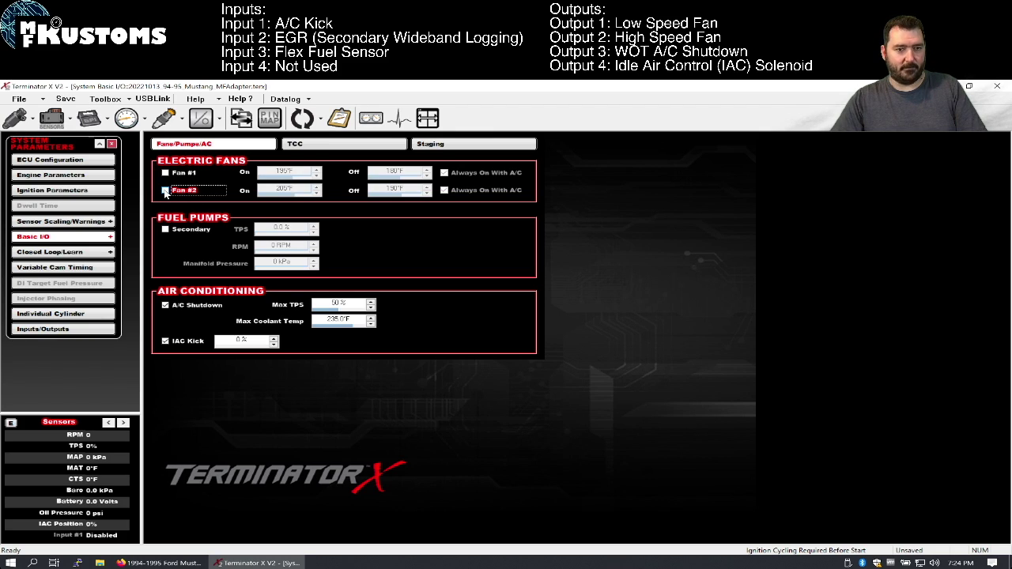
{"action": "left_click", "coordinate": [58, 335]}
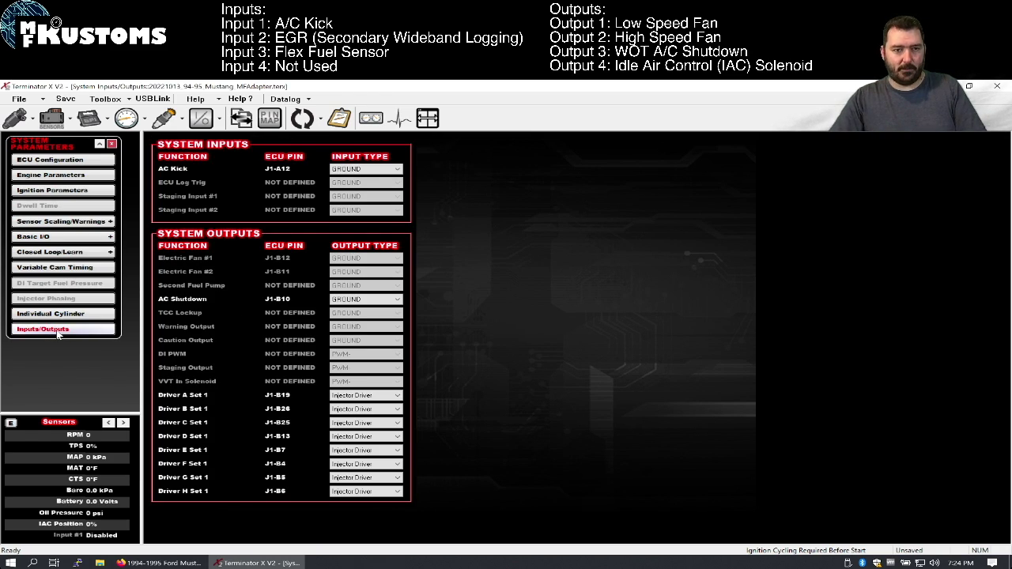
{"action": "left_click", "coordinate": [385, 172]}
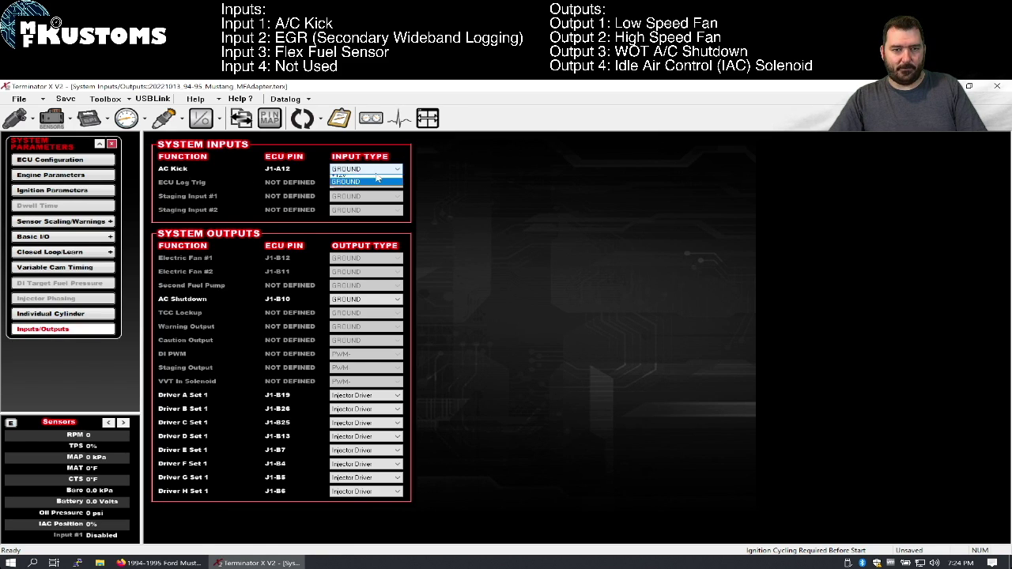
{"action": "left_click", "coordinate": [366, 183]}
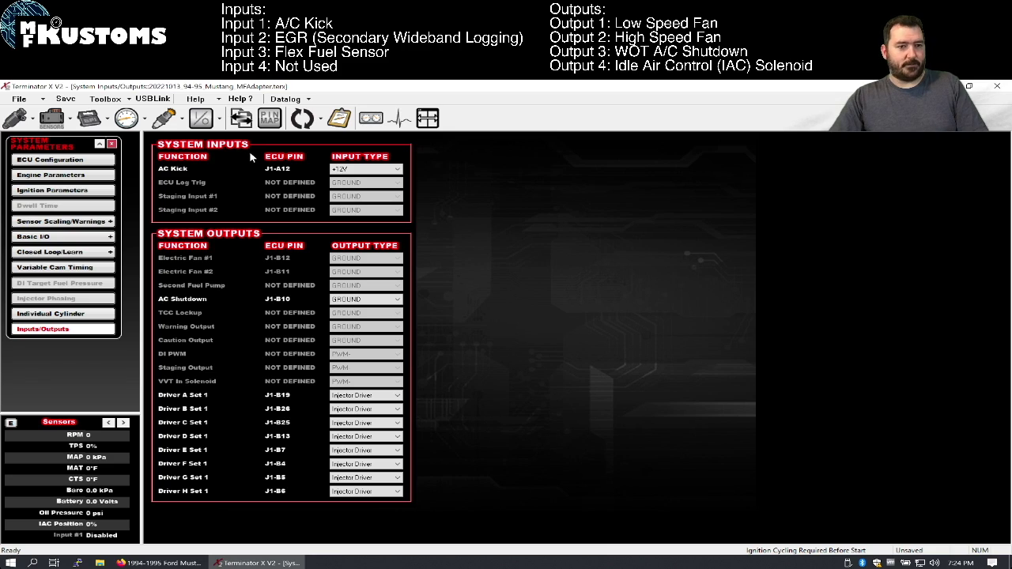
Check the tune's custom input and output lists and remove the existing Inputs/Outputs individual configuration
{"action": "left_click", "coordinate": [99, 145]}
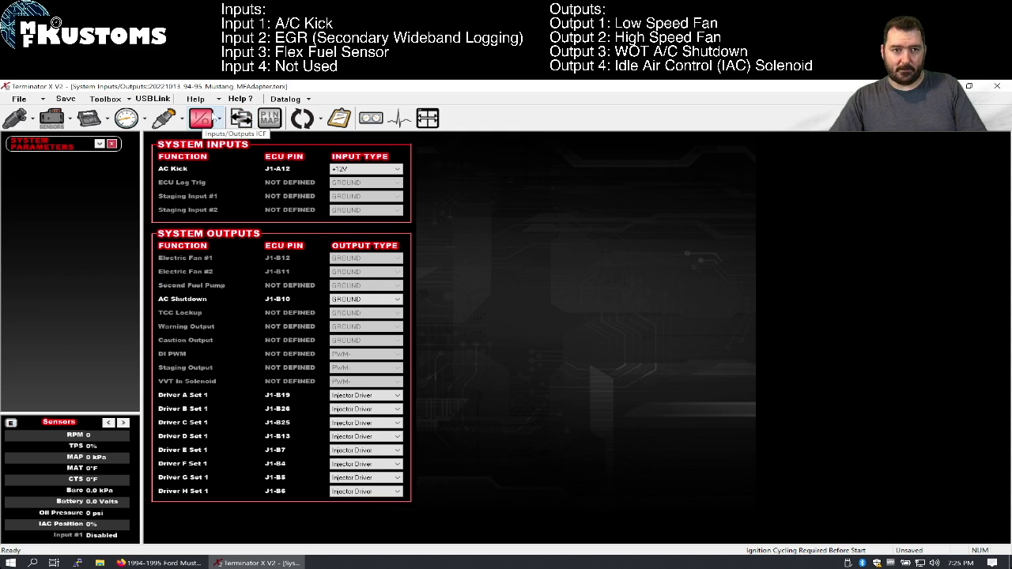
{"action": "left_click", "coordinate": [203, 121]}
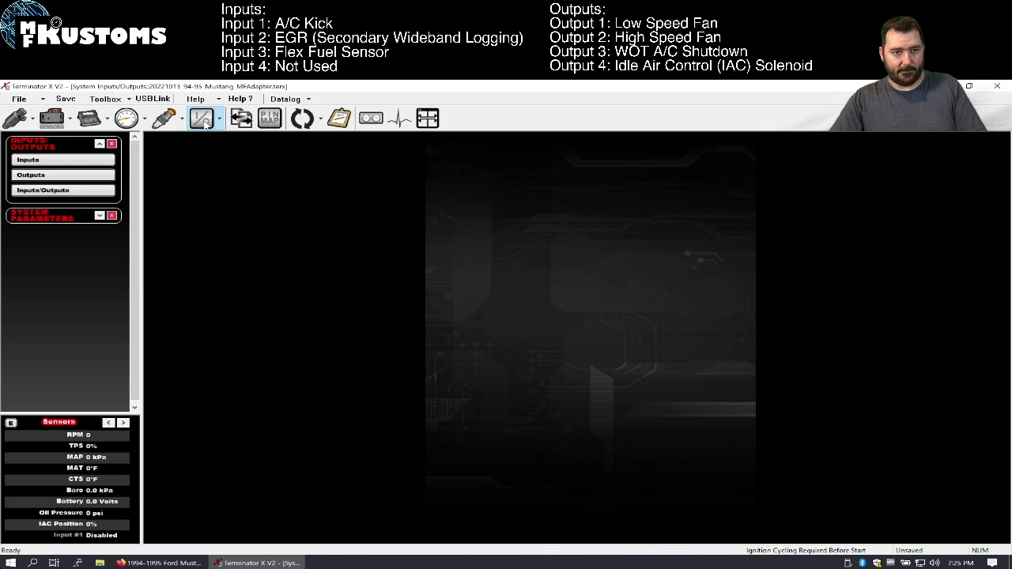
{"action": "left_click", "coordinate": [63, 159]}
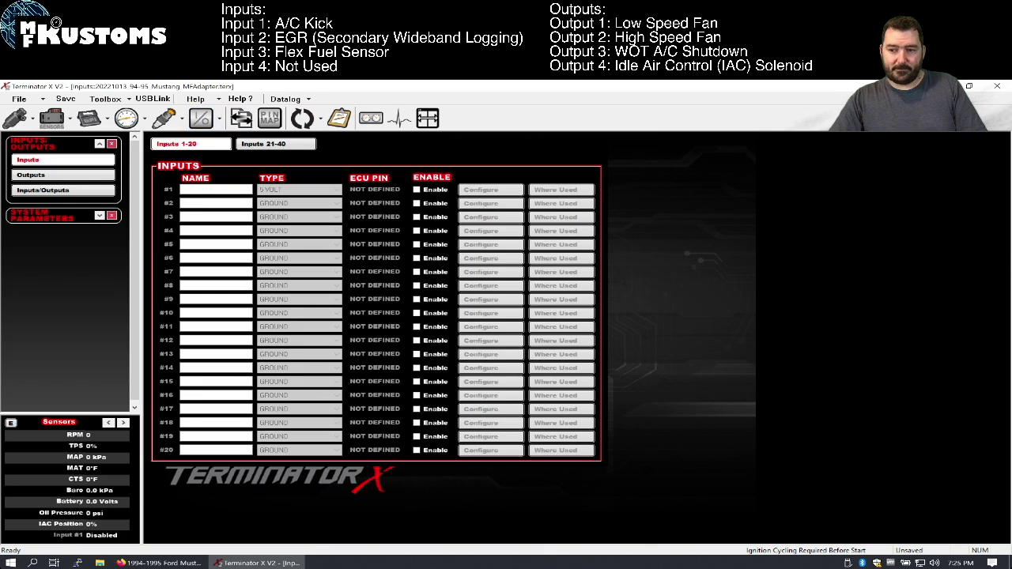
{"action": "left_click", "coordinate": [36, 174]}
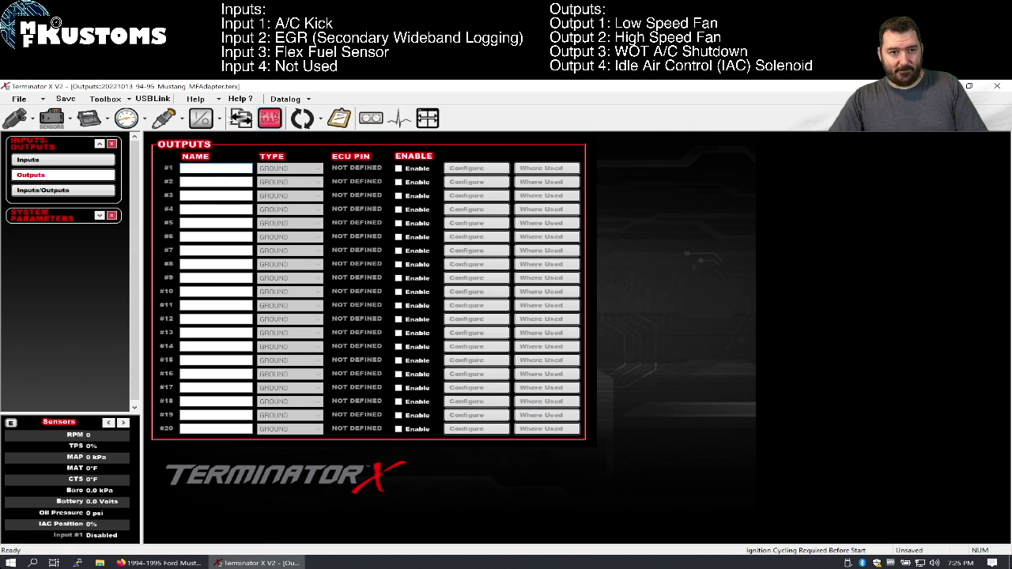
{"action": "left_click", "coordinate": [105, 98]}
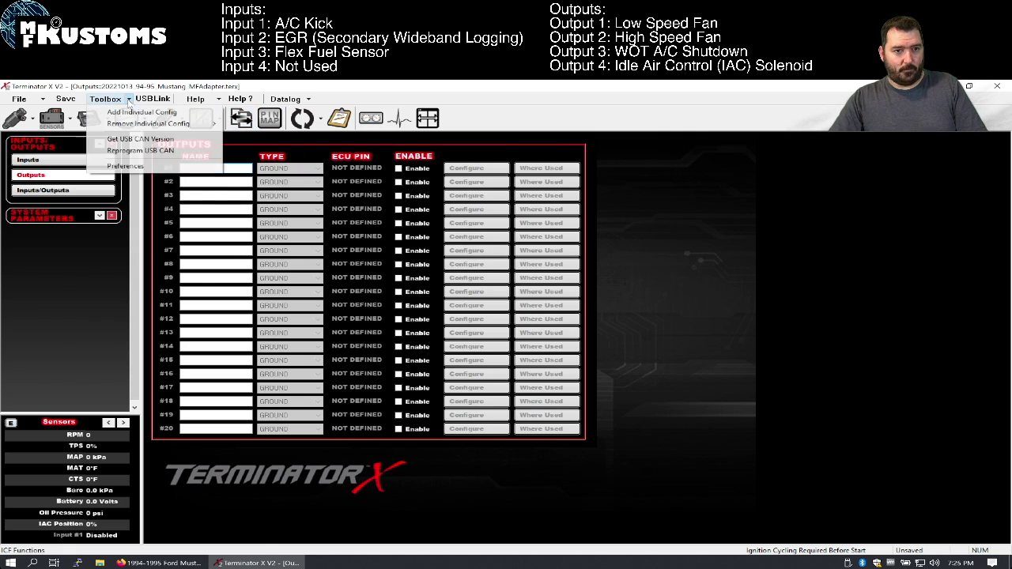
{"action": "mouse_move", "coordinate": [129, 129]}
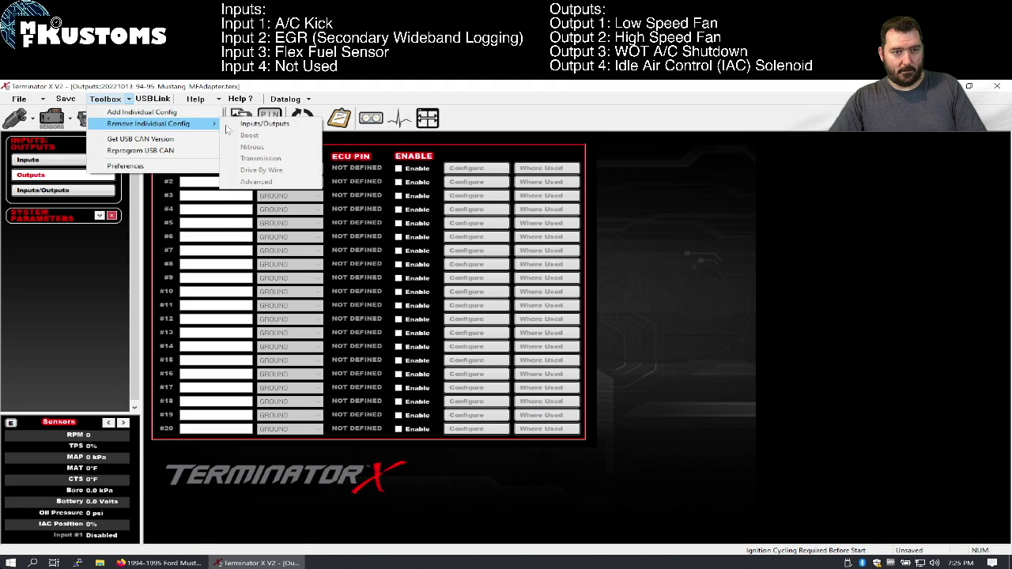
{"action": "left_click", "coordinate": [226, 132]}
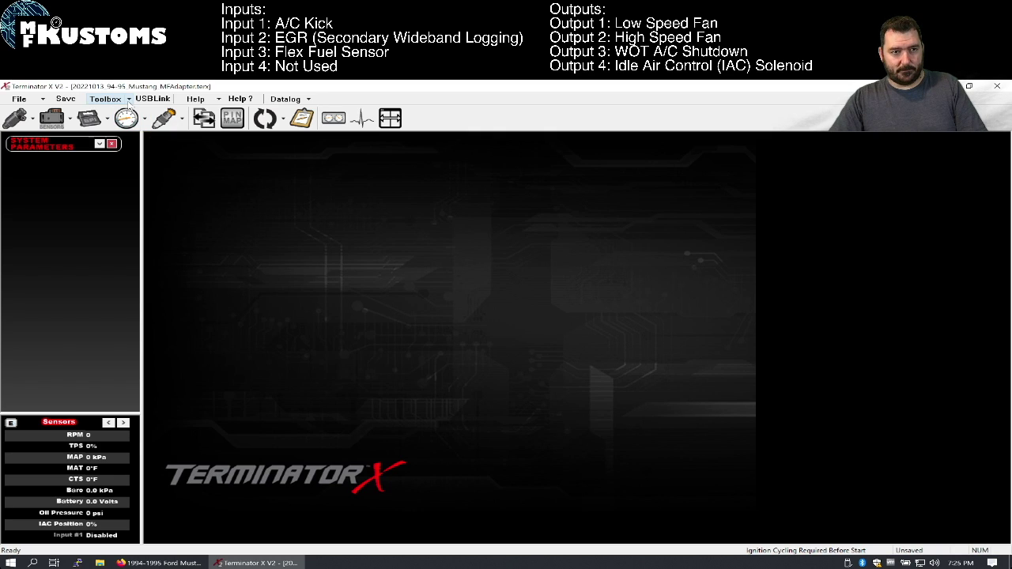
Add the individual configuration 94_95_MFK_IO_Config.io from the library's IO folder to the tune
{"action": "left_click", "coordinate": [129, 100]}
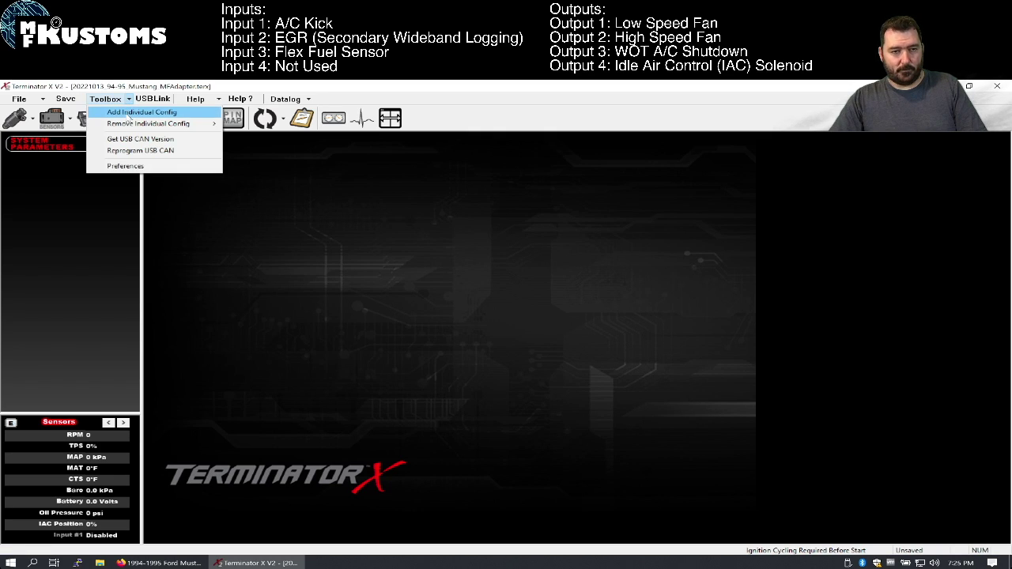
{"action": "left_click", "coordinate": [130, 113]}
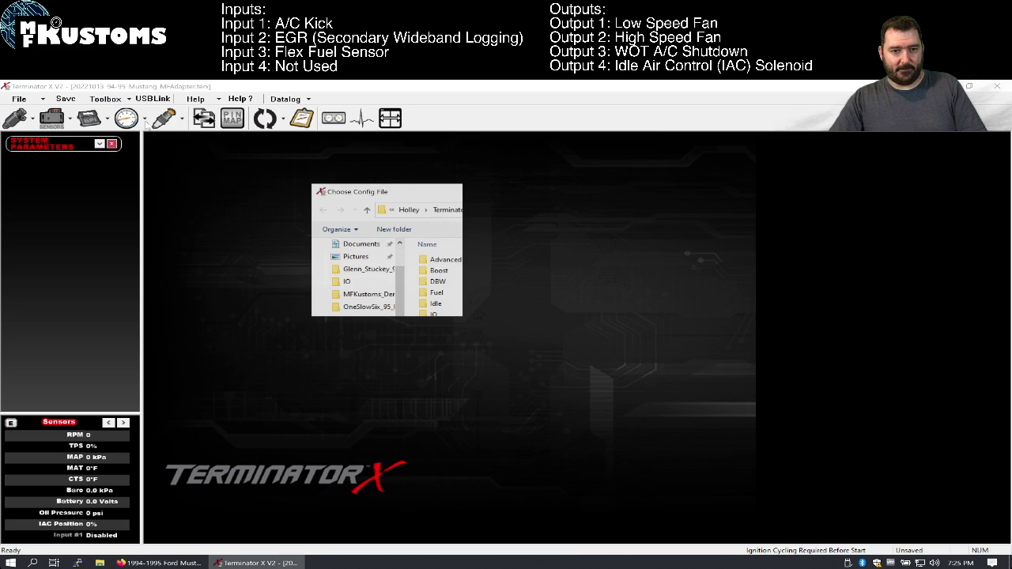
{"action": "double_click", "coordinate": [434, 315]}
{"action": "left_click", "coordinate": [462, 272]}
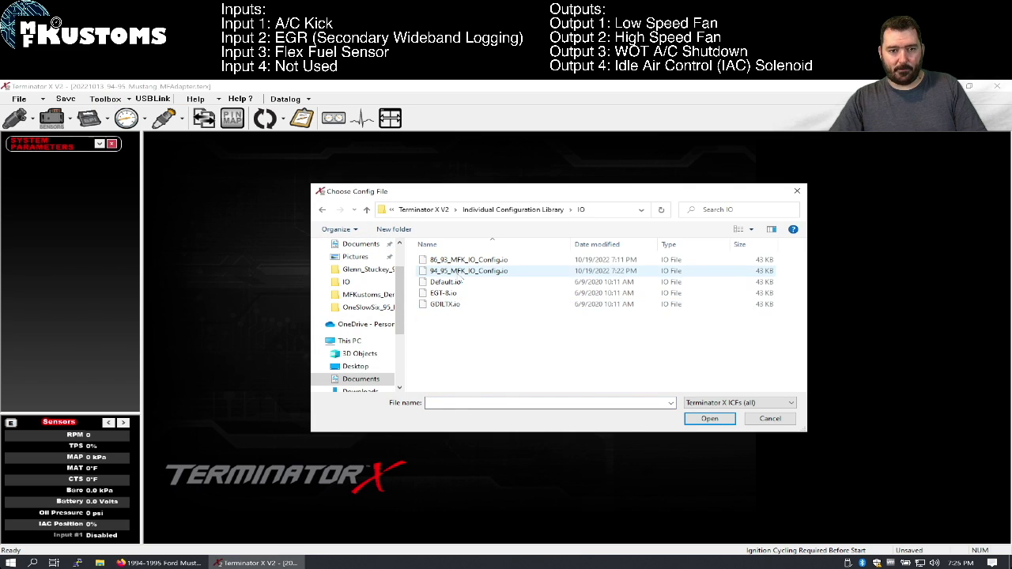
{"action": "left_click", "coordinate": [709, 420]}
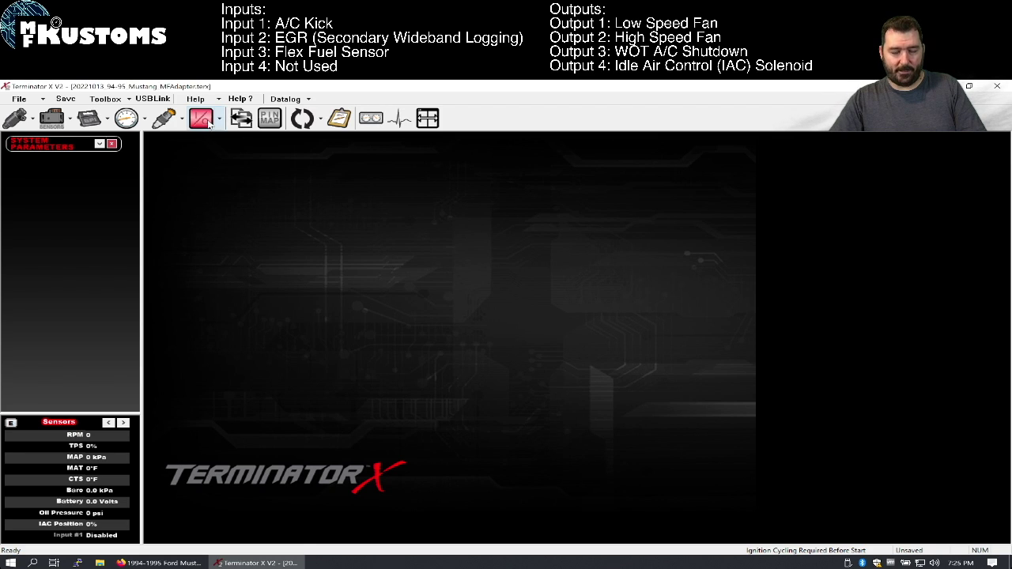
Review the loaded custom inputs and outputs, including the LowSpd Fan's triggers and linked outputs and the HighSpd Fan's triggers
{"action": "left_click", "coordinate": [208, 121]}
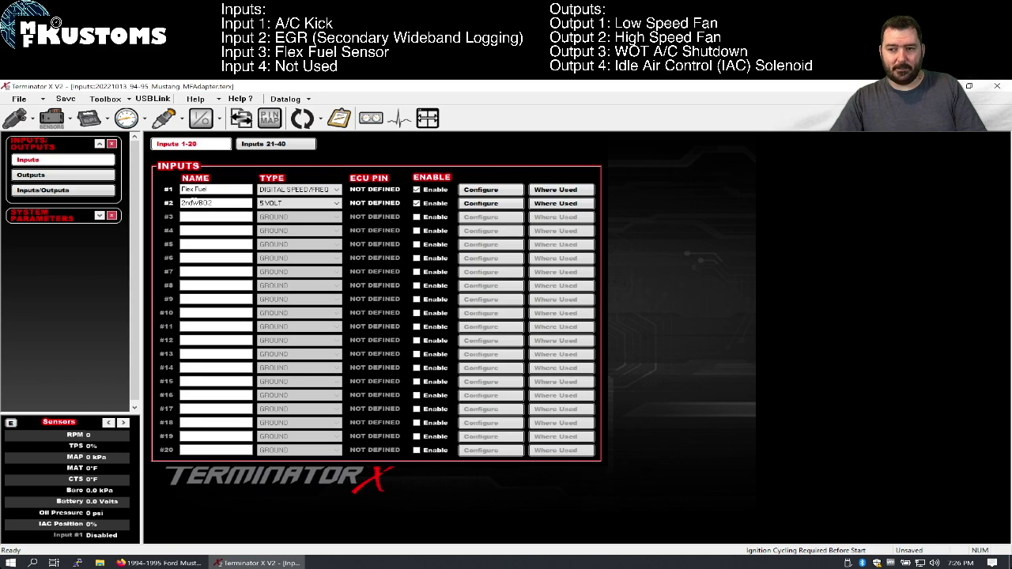
{"action": "left_click", "coordinate": [36, 174]}
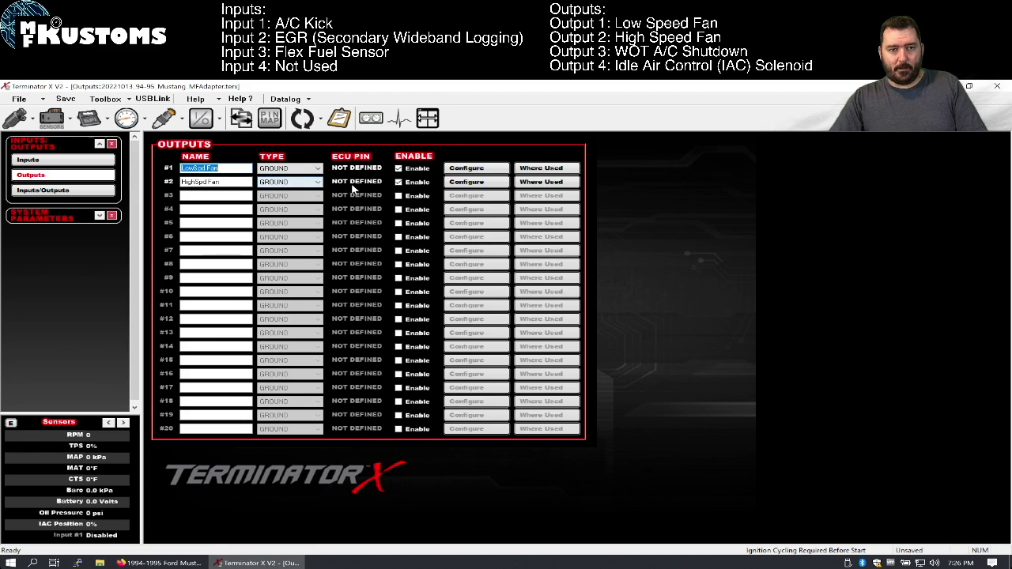
{"action": "left_click", "coordinate": [477, 173]}
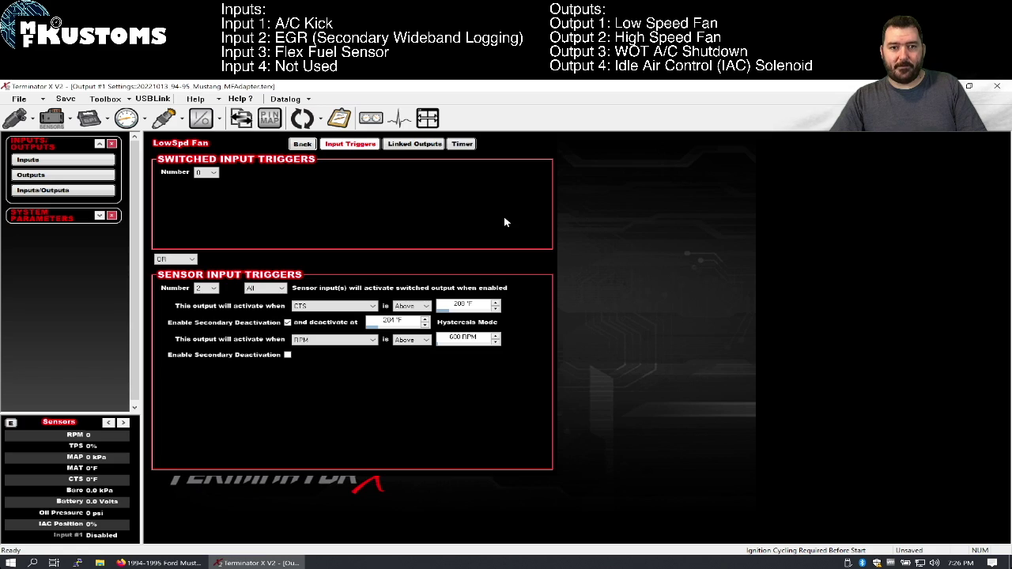
{"action": "left_click", "coordinate": [421, 146]}
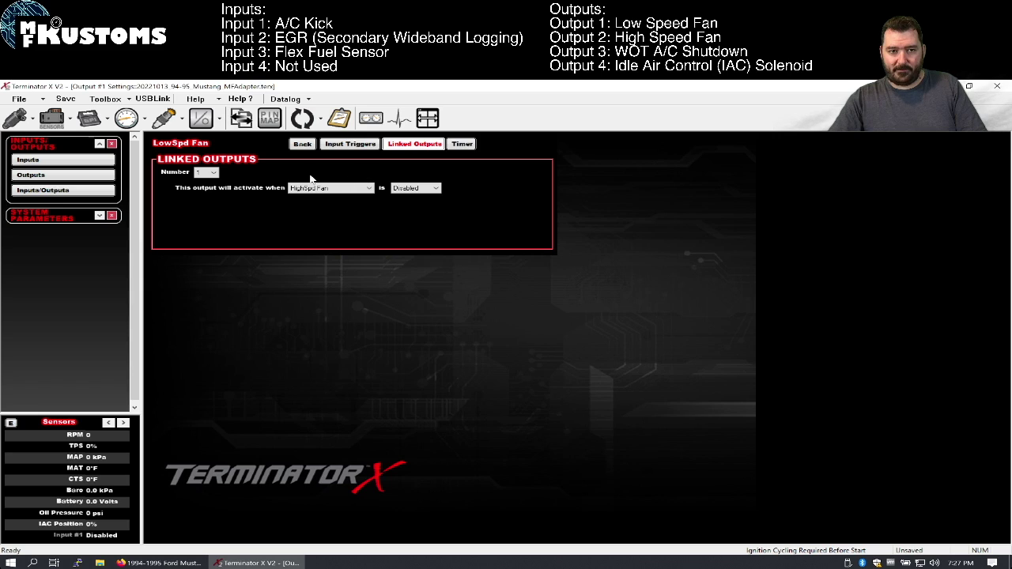
{"action": "left_click", "coordinate": [309, 146]}
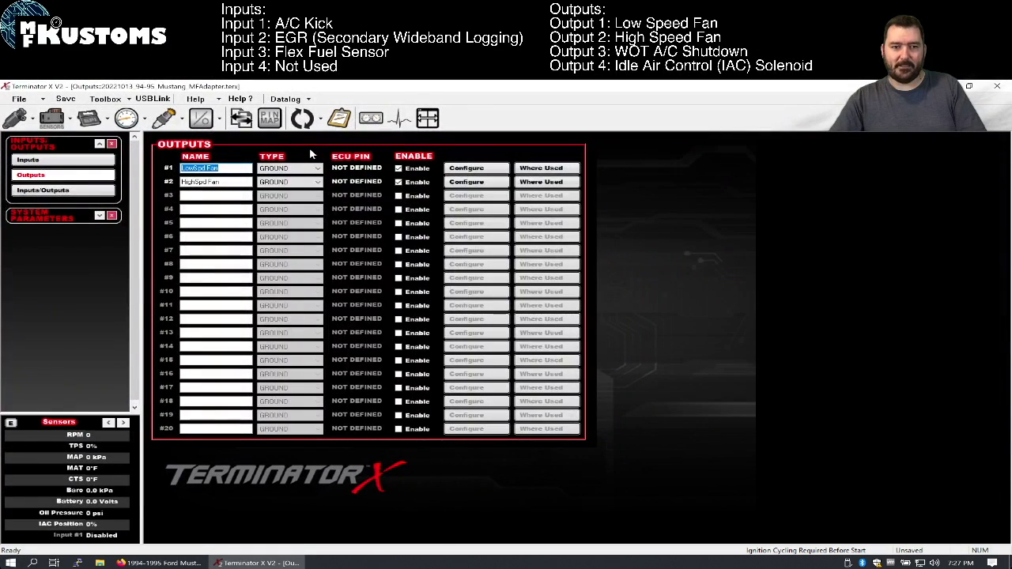
{"action": "left_click", "coordinate": [454, 183]}
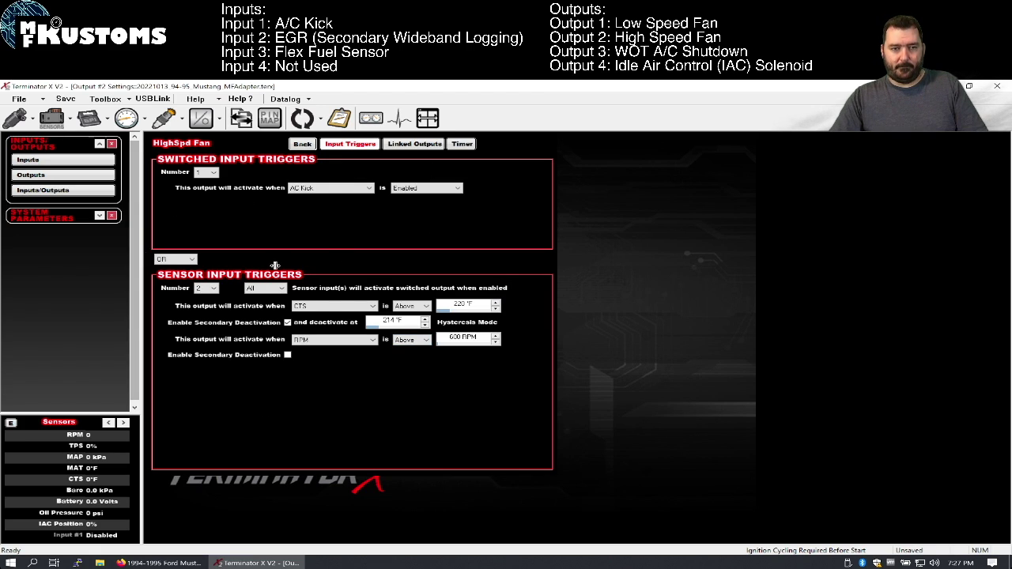
{"action": "left_click", "coordinate": [302, 146]}
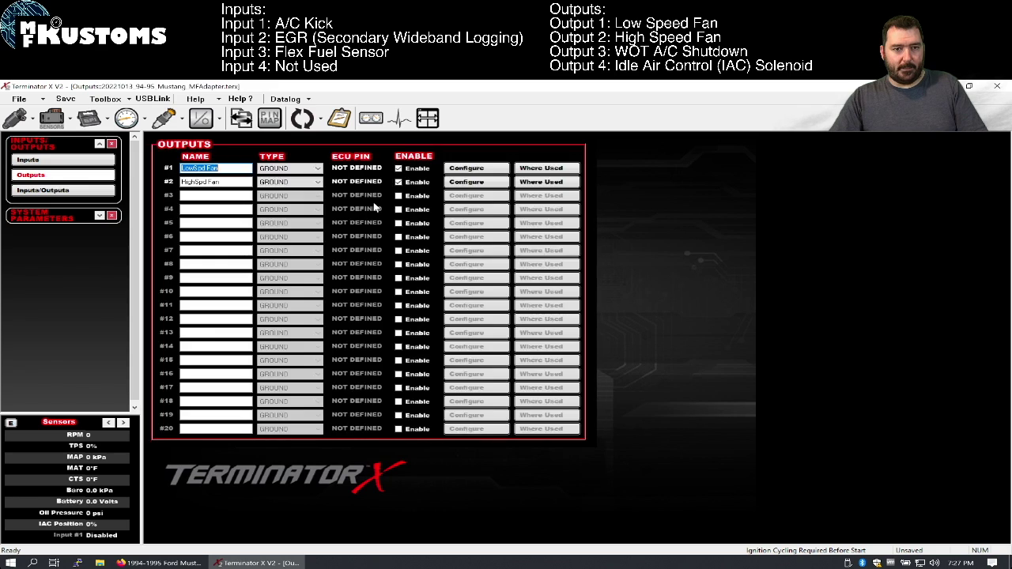
{"action": "left_click", "coordinate": [110, 161]}
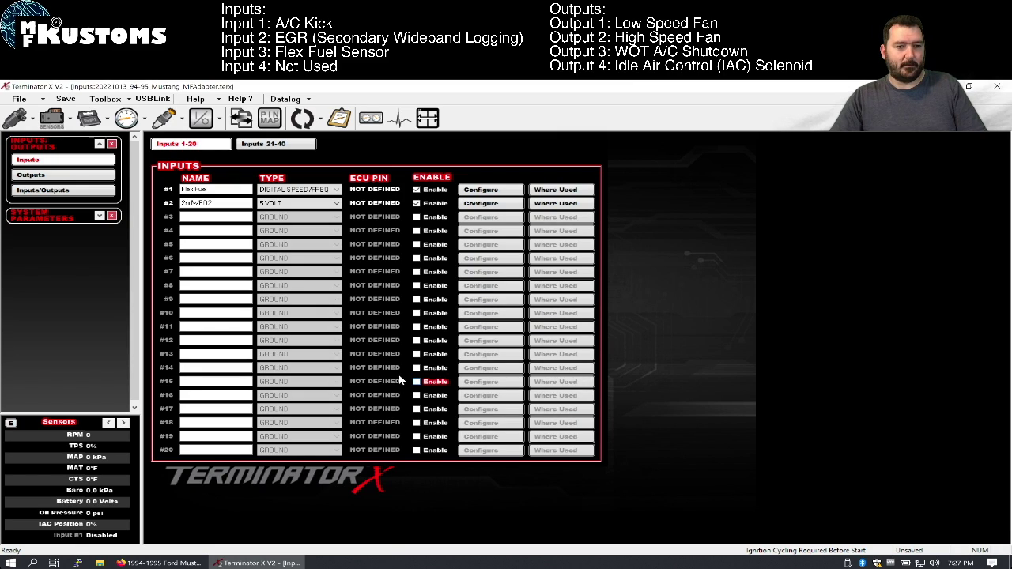
In the ECU pin map, assign 2ndWBO2 to pin A3 (Input #2) and Flex Fuel to pin A13 (Input #3)
{"action": "left_click", "coordinate": [268, 119]}
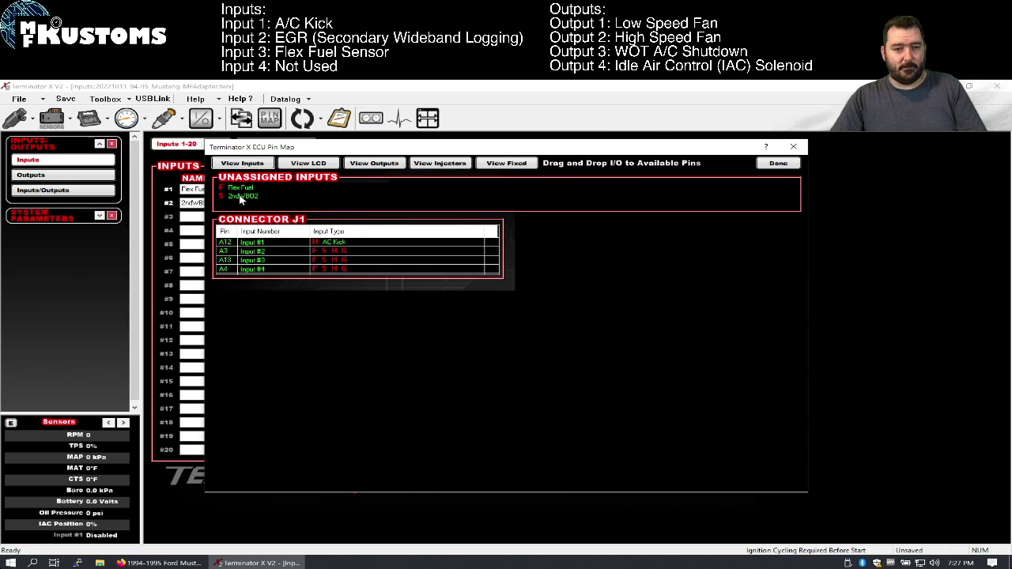
{"action": "left_click_drag", "start_coordinate": [250, 198], "coordinate": [340, 256]}
{"action": "left_click_drag", "start_coordinate": [237, 192], "coordinate": [336, 268]}
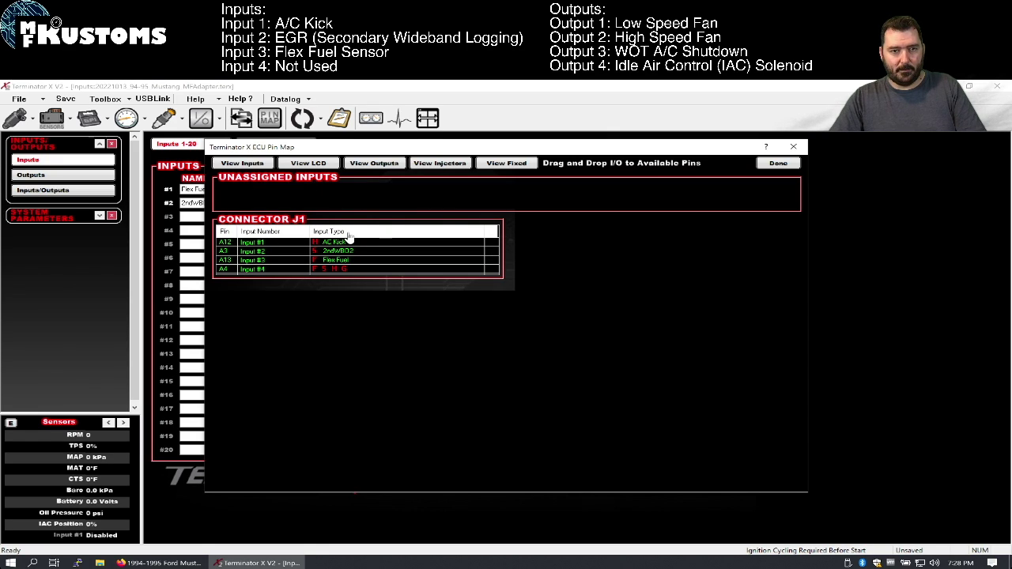
Unassign Electric Fan #1 and #2 in the pin map, assign LowSpd Fan to B12 and HighSpd Fan to B11, and finish the mapping
{"action": "left_click", "coordinate": [366, 165]}
{"action": "left_click_drag", "start_coordinate": [330, 242], "coordinate": [373, 196]}
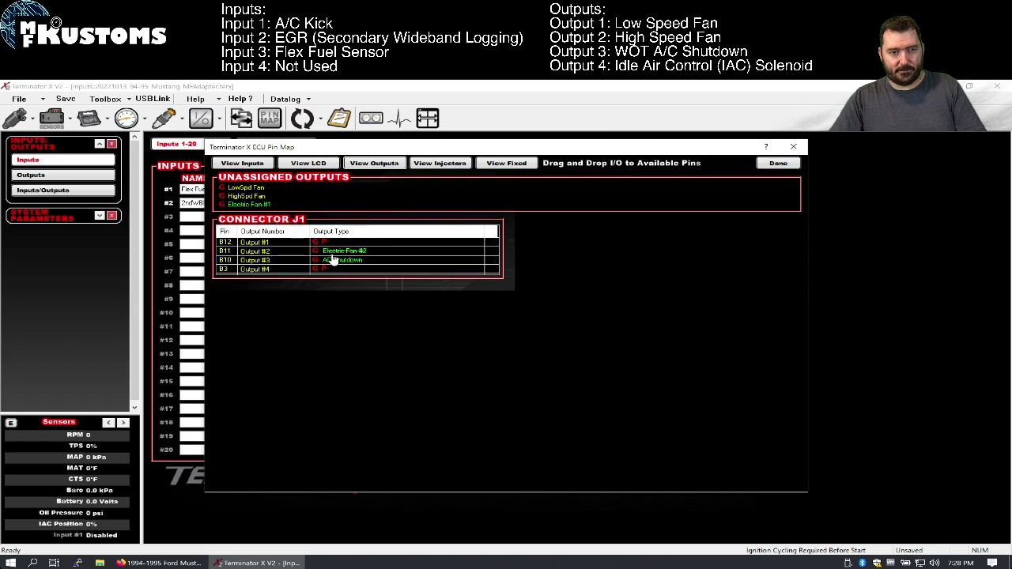
{"action": "left_click_drag", "start_coordinate": [246, 189], "coordinate": [329, 234]}
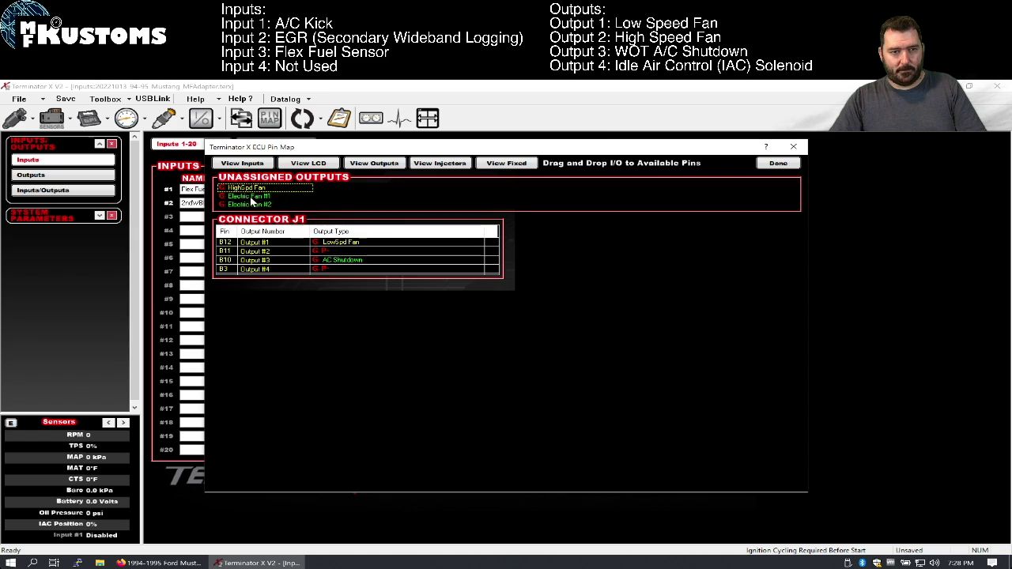
{"action": "left_click_drag", "start_coordinate": [252, 189], "coordinate": [335, 252]}
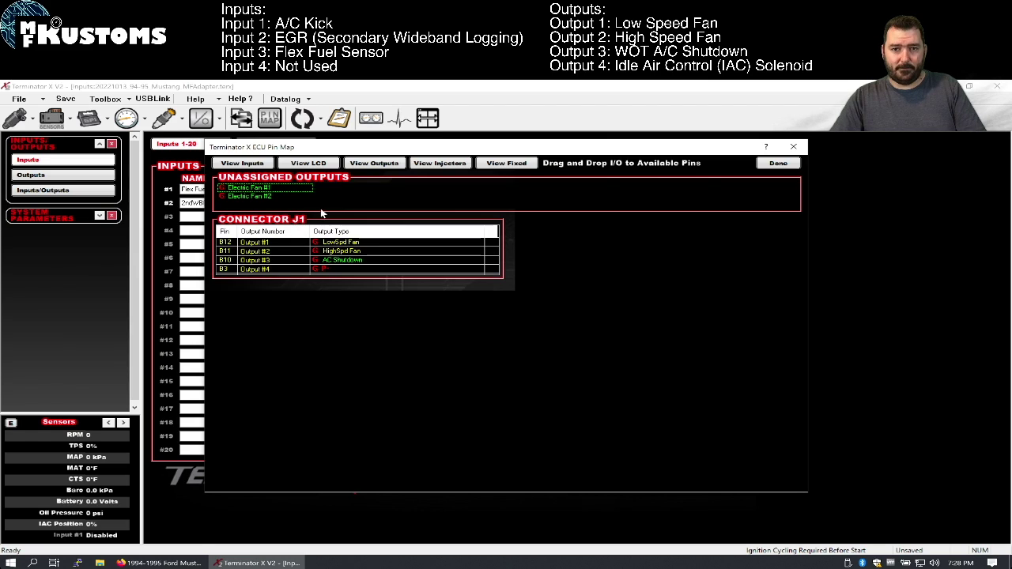
{"action": "left_click", "coordinate": [779, 165]}
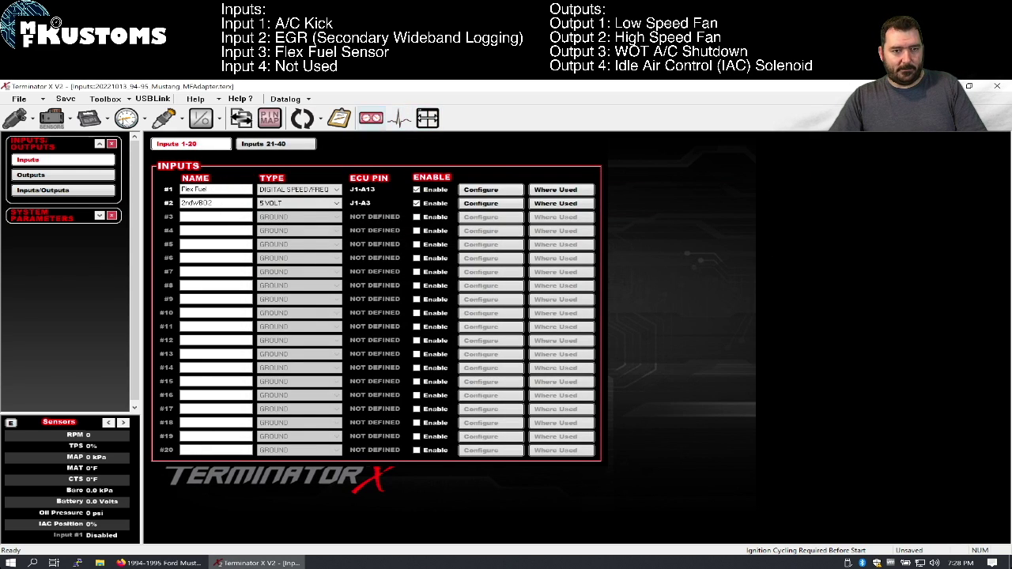
In the idle IAC settings, set Advanced Idle Control to 5.0L Ford and the IAC type to PWM with a frequency of 315
{"action": "left_click", "coordinate": [126, 118]}
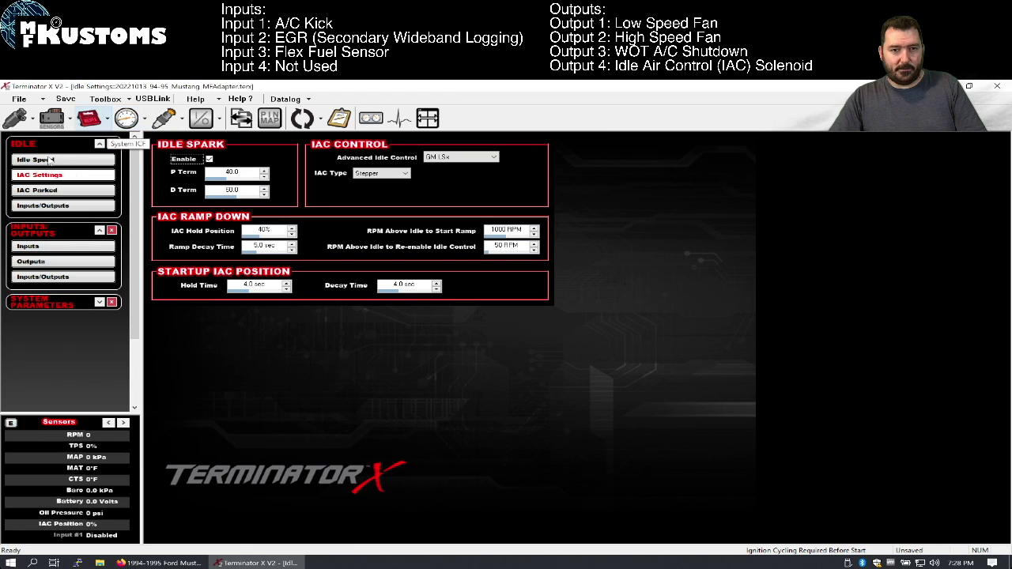
{"action": "left_click", "coordinate": [454, 158]}
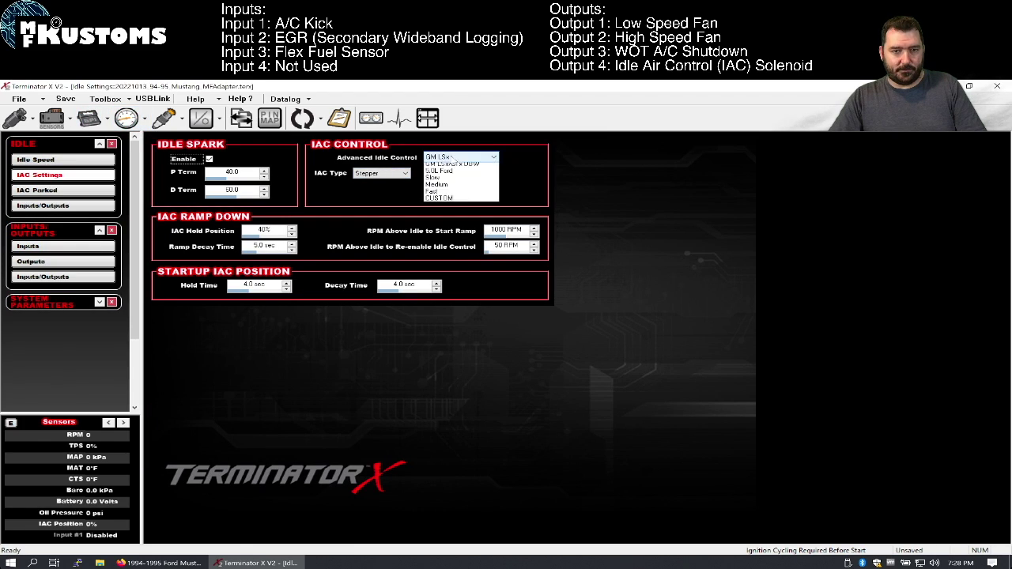
{"action": "left_click", "coordinate": [435, 201]}
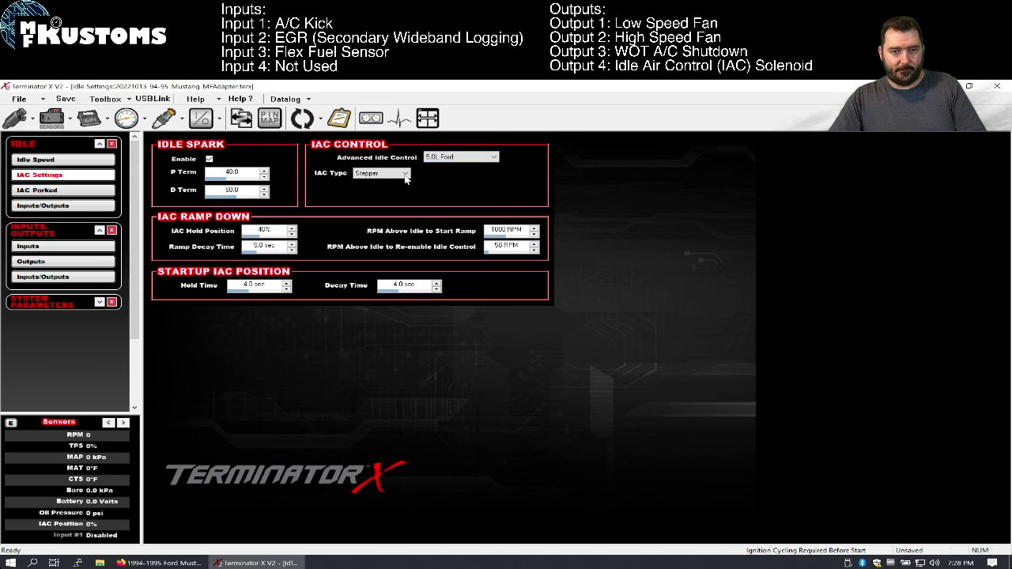
{"action": "left_click", "coordinate": [387, 174]}
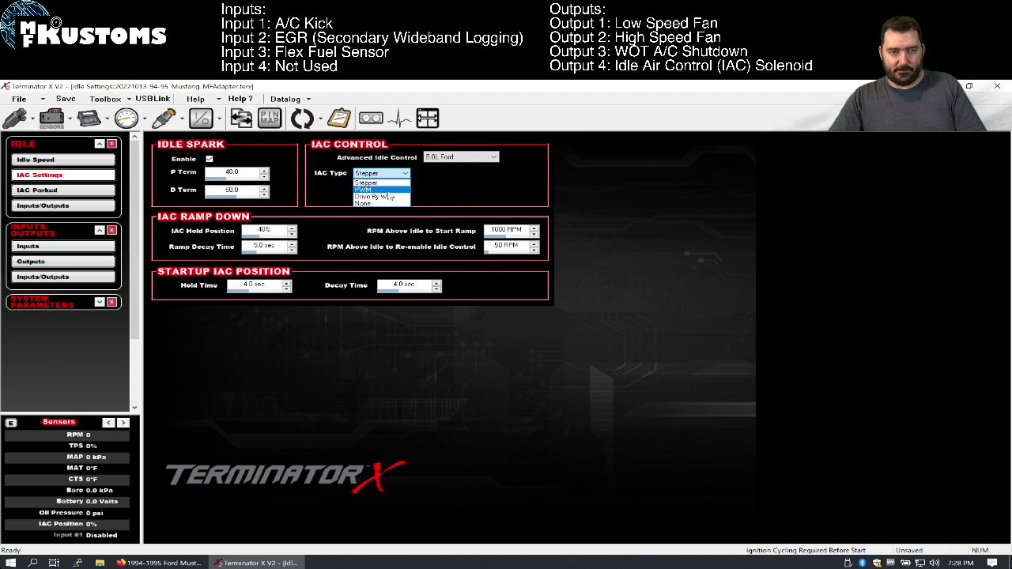
{"action": "left_click", "coordinate": [388, 190]}
{"action": "double_click", "coordinate": [497, 179]}
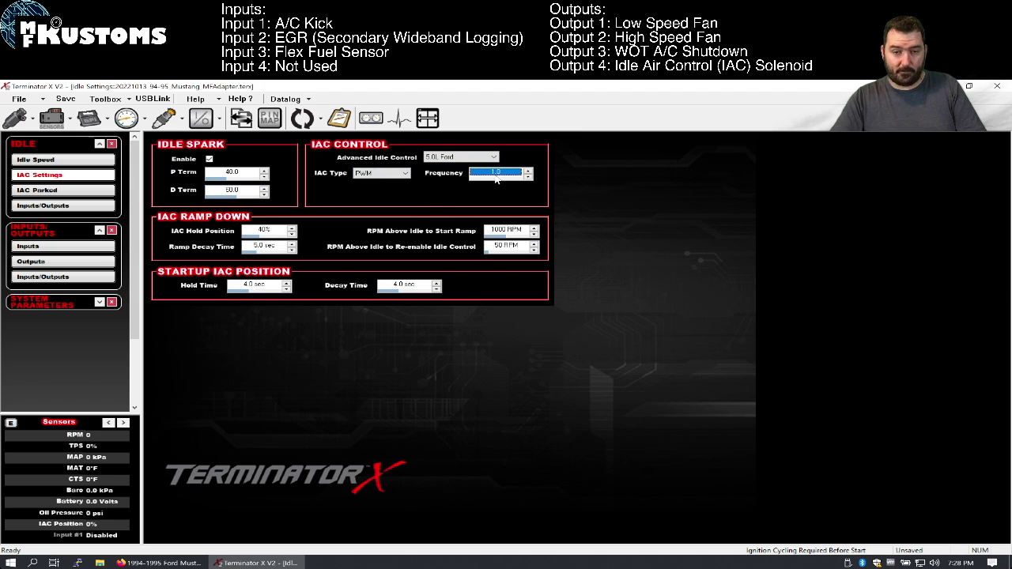
{"action": "type", "text": "315"}
{"action": "key", "text": "Tab"}
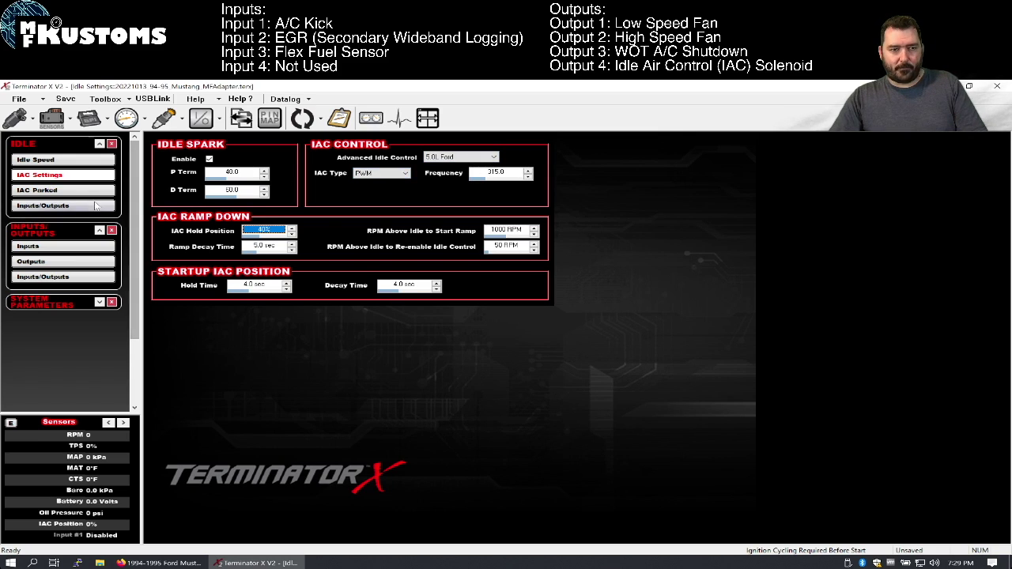
Assign the idle output IAC PWM to pin B3 (Output #4) in the ECU pin map and finish the mapping
{"action": "left_click", "coordinate": [46, 206]}
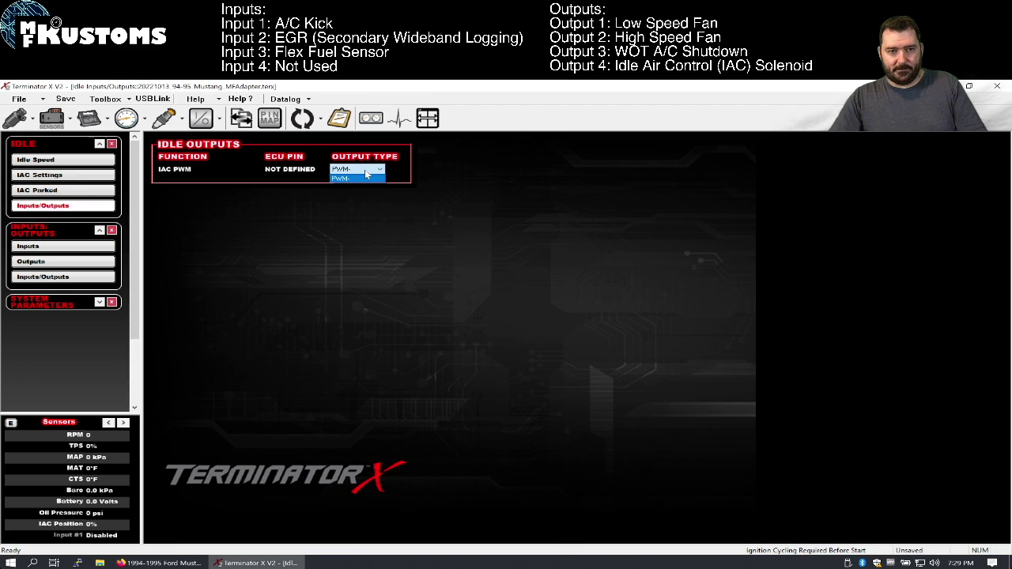
{"action": "left_click", "coordinate": [272, 130]}
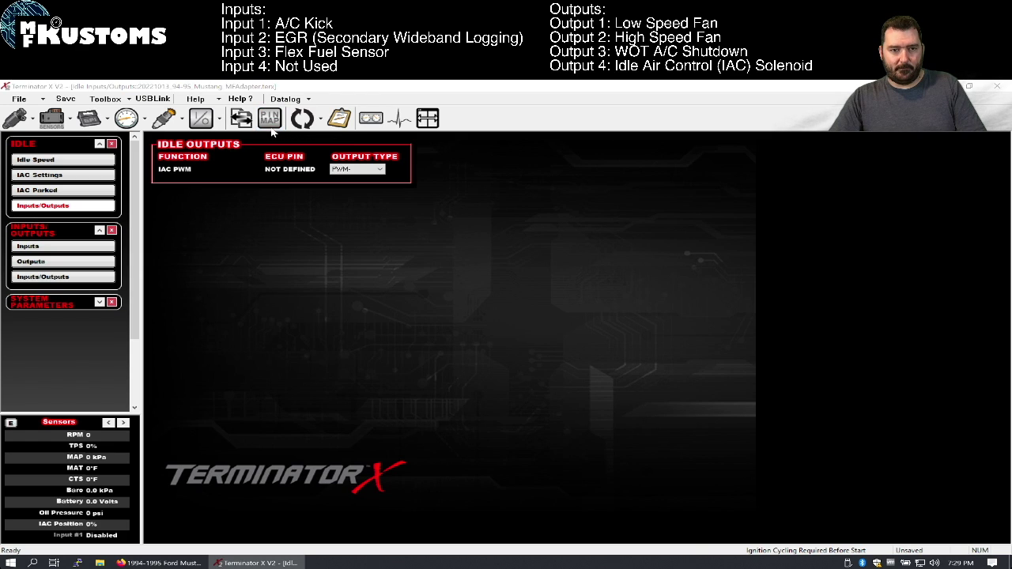
{"action": "left_click", "coordinate": [382, 165]}
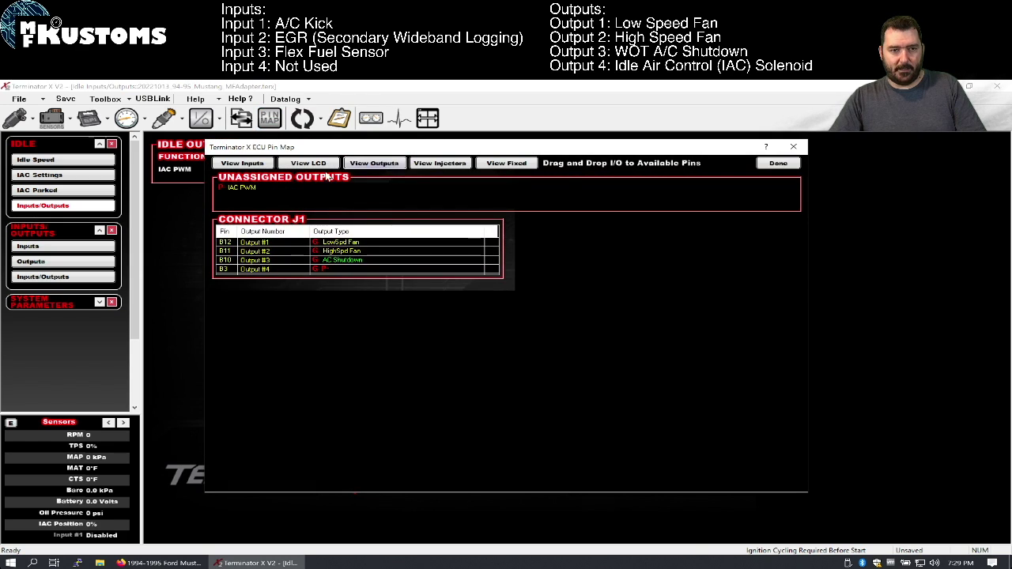
{"action": "left_click_drag", "start_coordinate": [240, 190], "coordinate": [345, 272]}
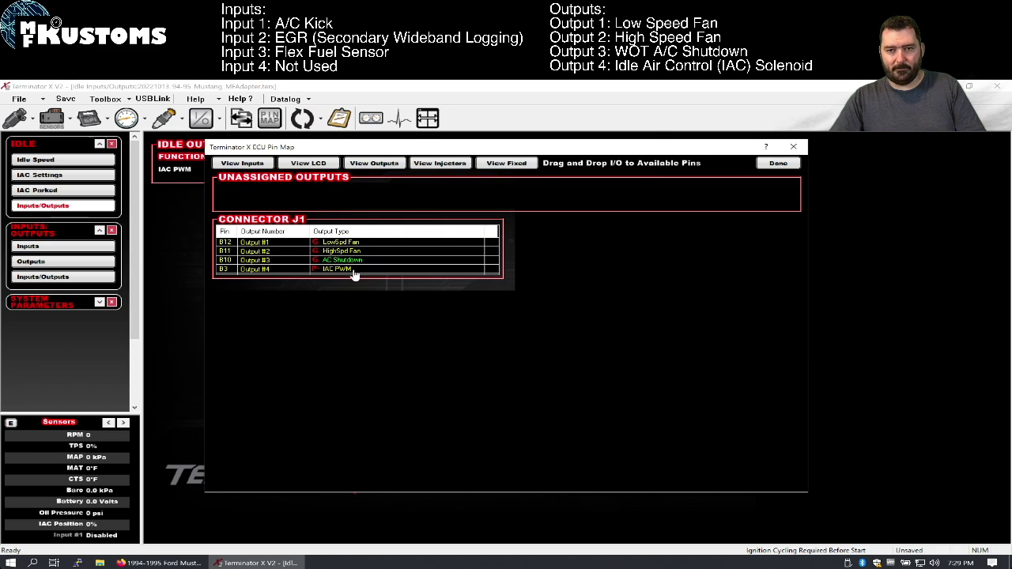
{"action": "left_click", "coordinate": [777, 163]}
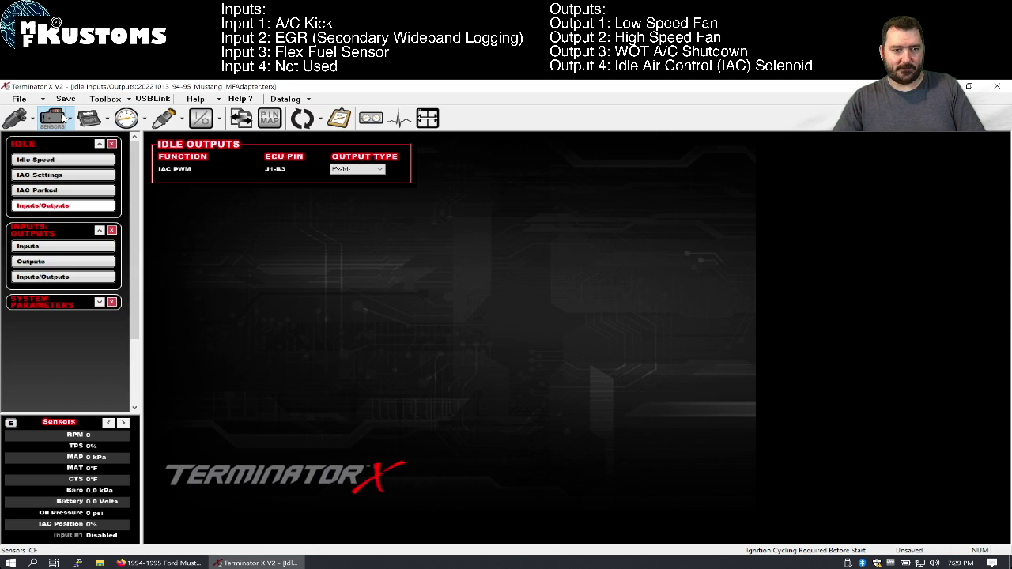
Open the sensor configuration and check the oil pressure sensor's type and offset settings
{"action": "left_click", "coordinate": [53, 117]}
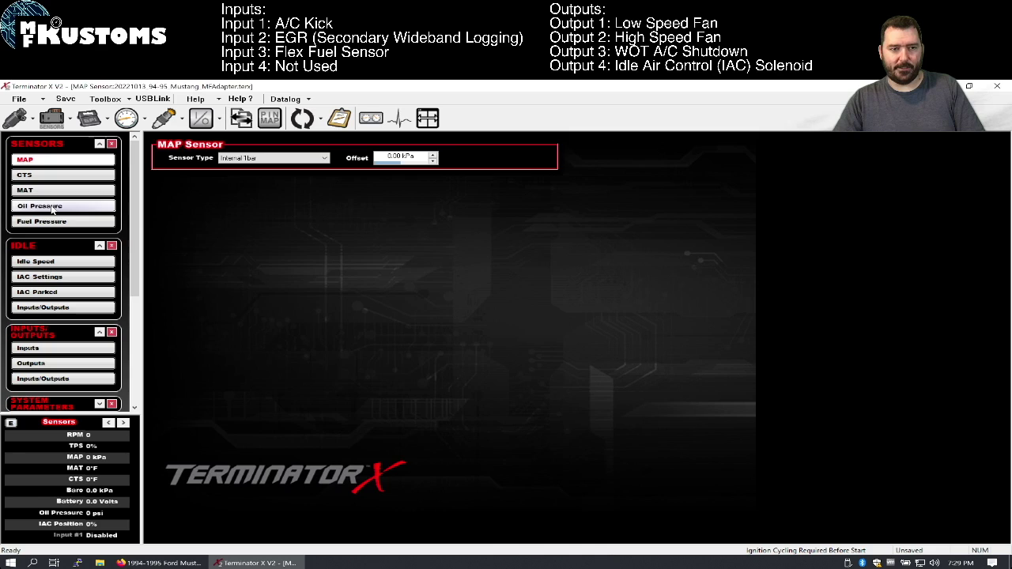
{"action": "left_click", "coordinate": [52, 208]}
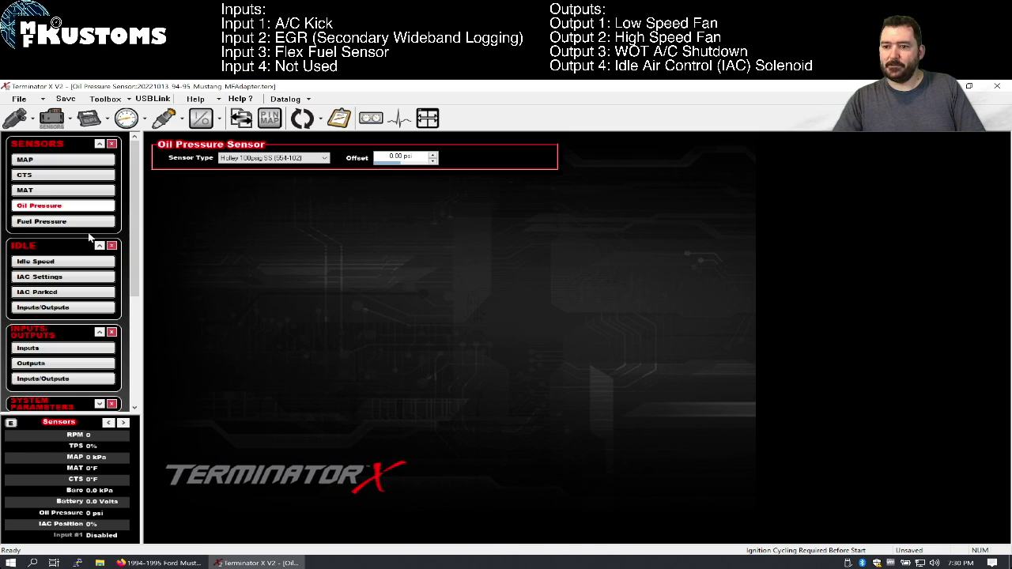